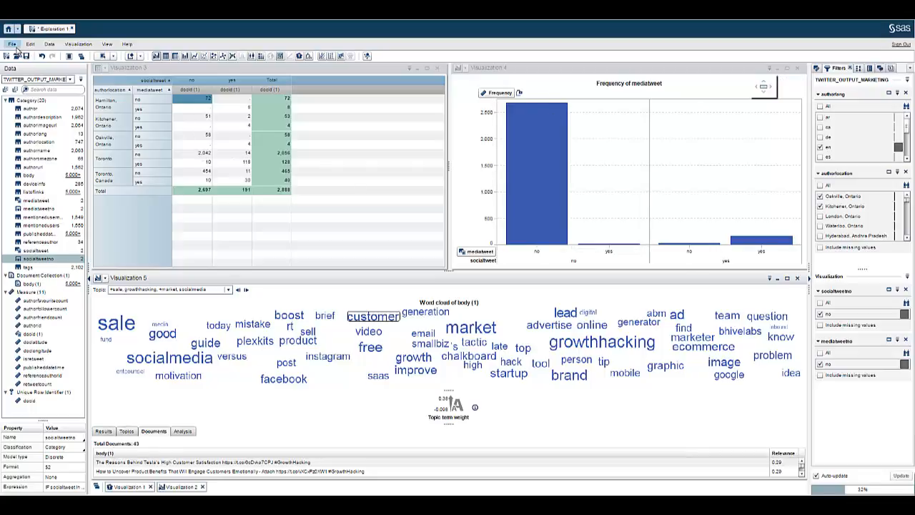
Start a new exploration without saving the current one
{"action": "left_click", "coordinate": [14, 45]}
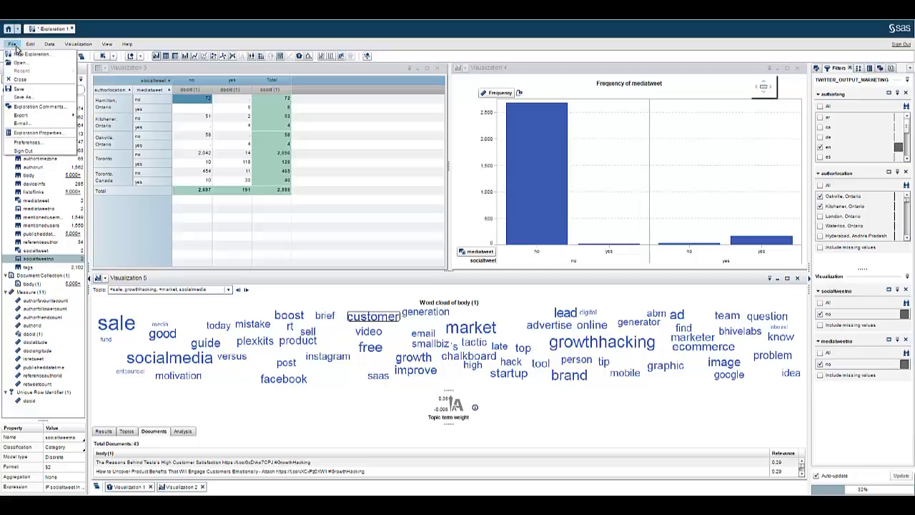
{"action": "left_click", "coordinate": [22, 55]}
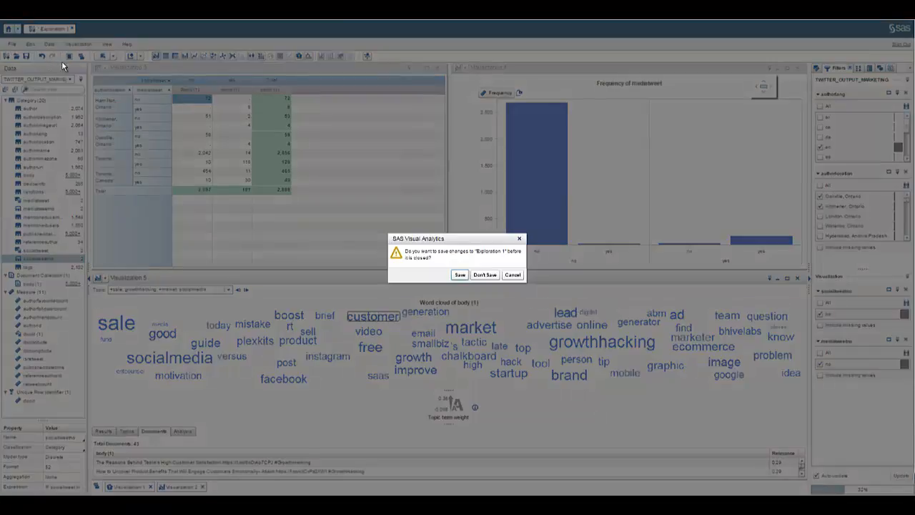
{"action": "left_click", "coordinate": [459, 274]}
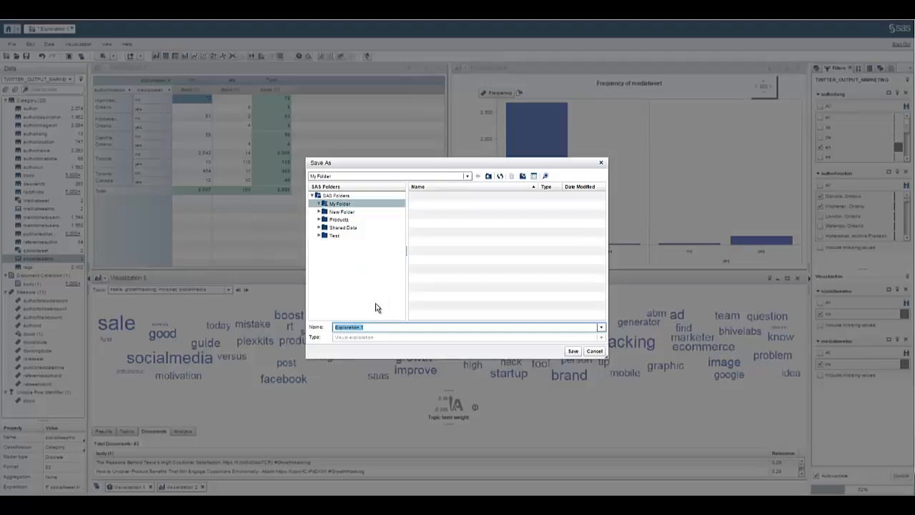
{"action": "left_click", "coordinate": [594, 350]}
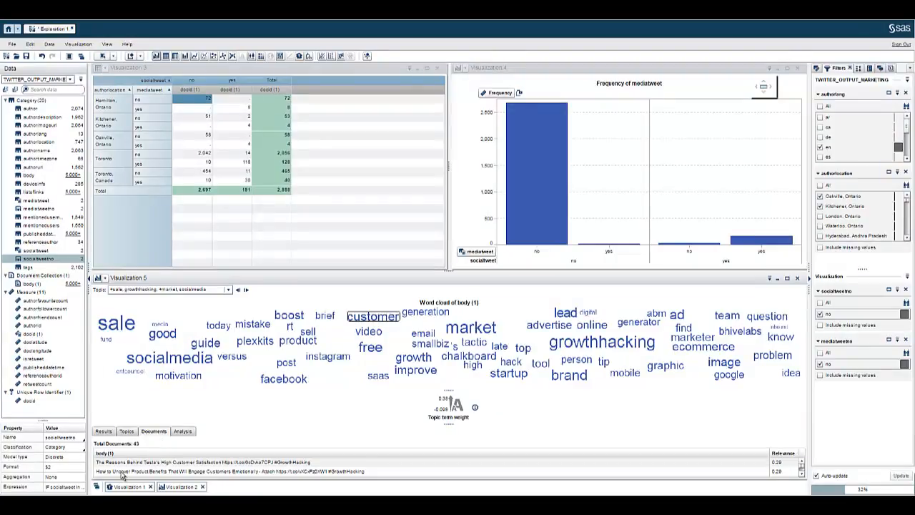
Minimize all five visualizations to leave the canvas empty
{"action": "left_click", "coordinate": [98, 487]}
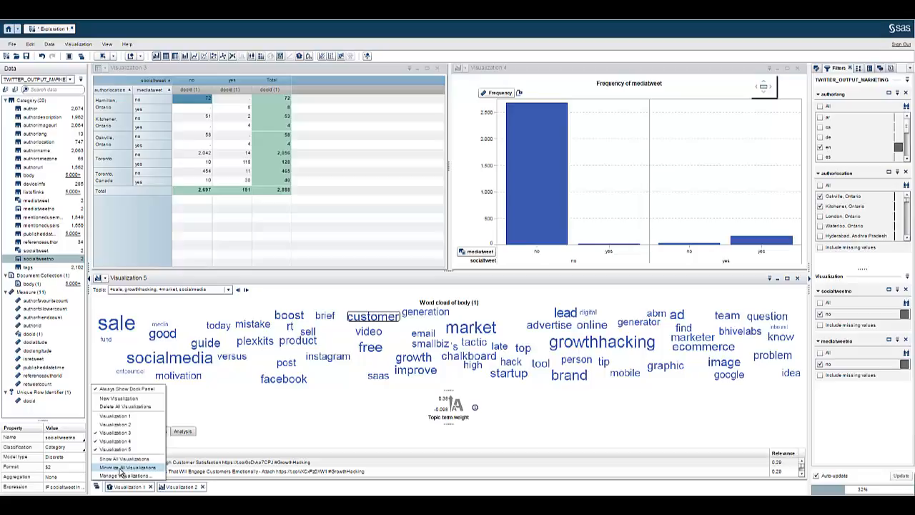
{"action": "left_click", "coordinate": [121, 467]}
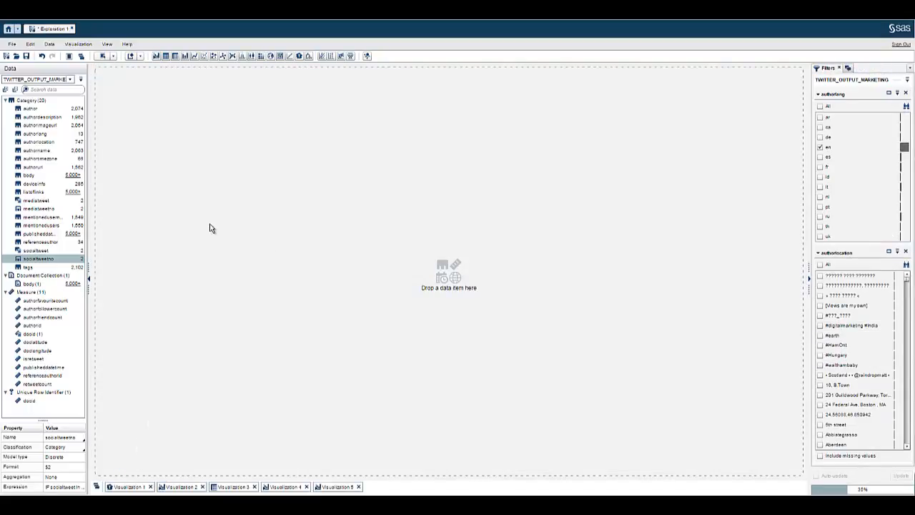
{"action": "left_click", "coordinate": [81, 79]}
Import #marketing OR #marketresearch tweets with a geocode radius, no retweets, as TWITTER_OUTPUT_MARKETINGANDMR
{"action": "left_click", "coordinate": [101, 89]}
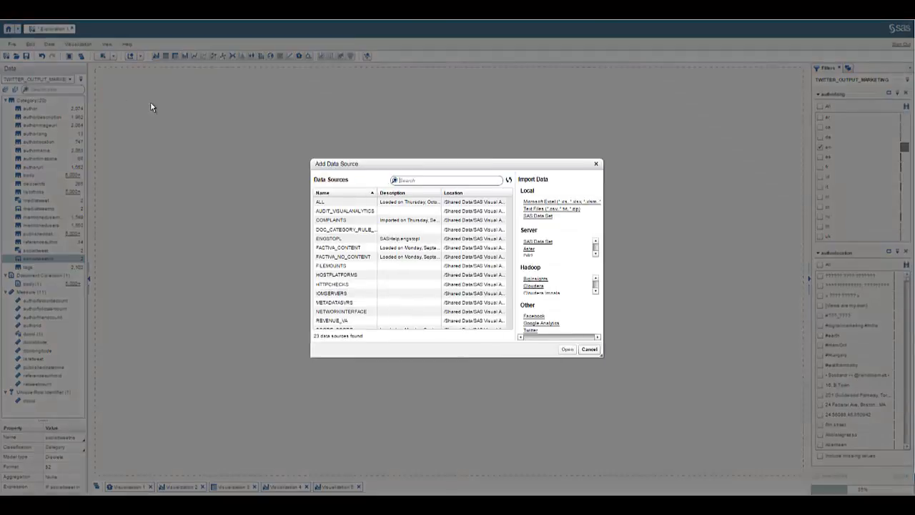
{"action": "left_click", "coordinate": [530, 329]}
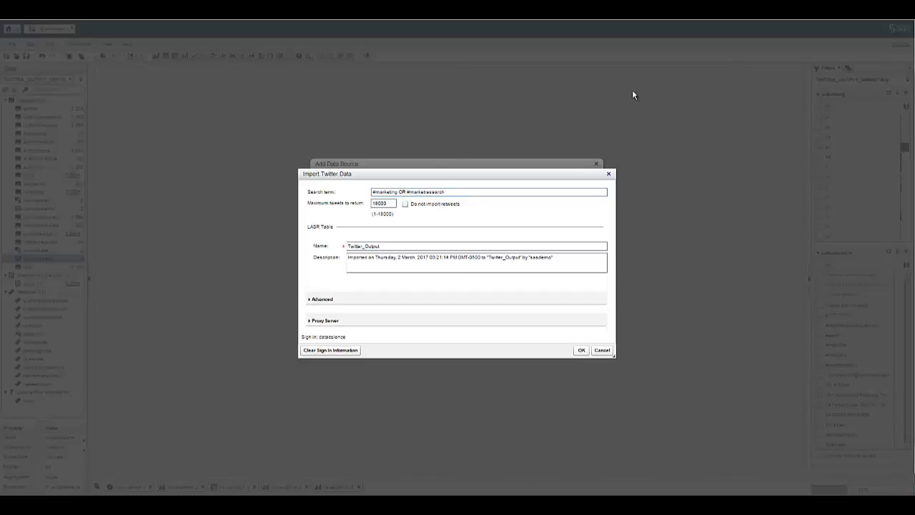
{"action": "left_click", "coordinate": [488, 192]}
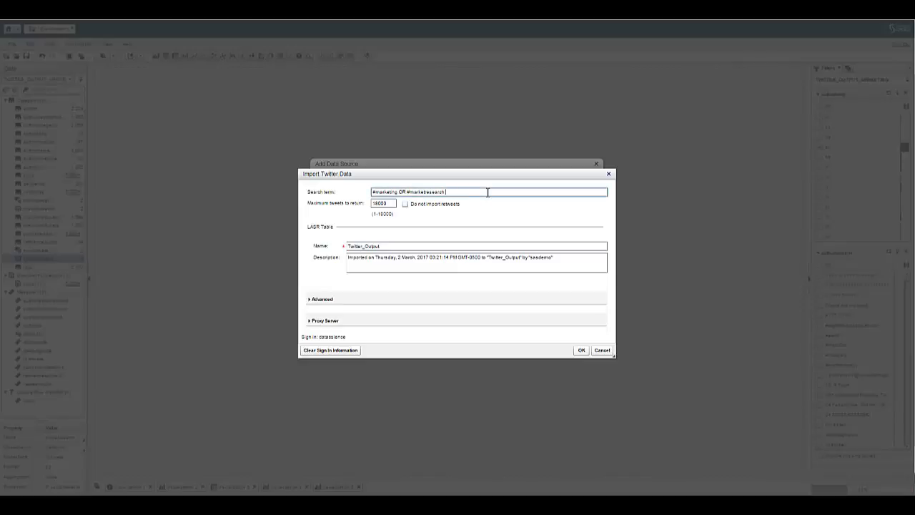
{"action": "type", "text": "geocode:44.259877,-80.589325,180km"}
{"action": "left_click_drag", "start_coordinate": [466, 192], "coordinate": [490, 192]}
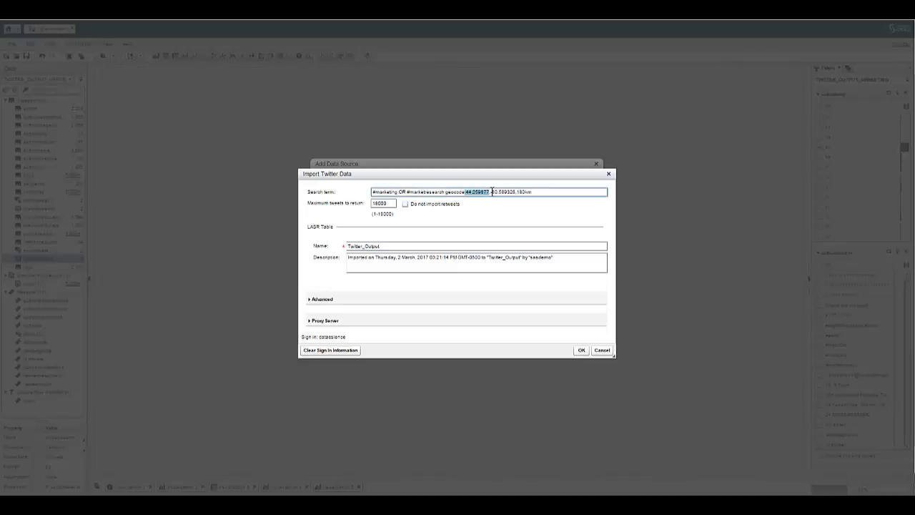
{"action": "left_click", "coordinate": [491, 191]}
{"action": "left_click_drag", "start_coordinate": [490, 191], "coordinate": [540, 194]}
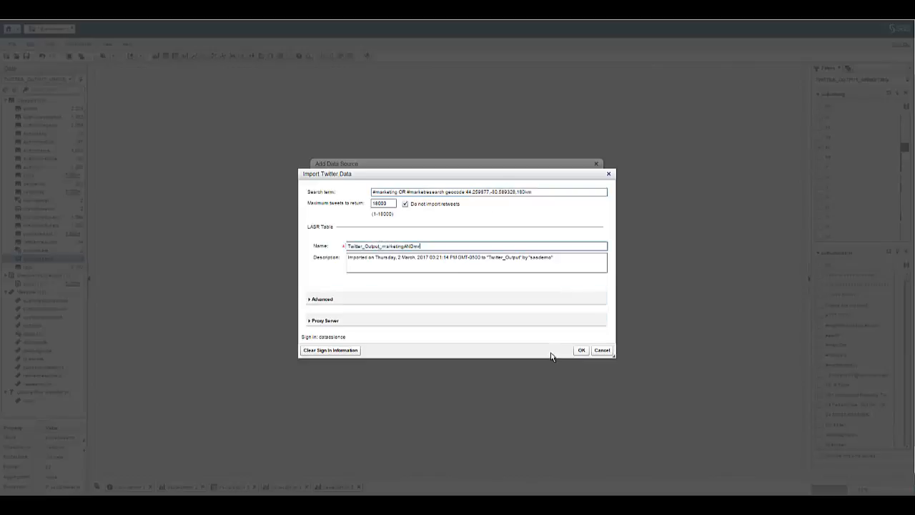
{"action": "left_click", "coordinate": [580, 352]}
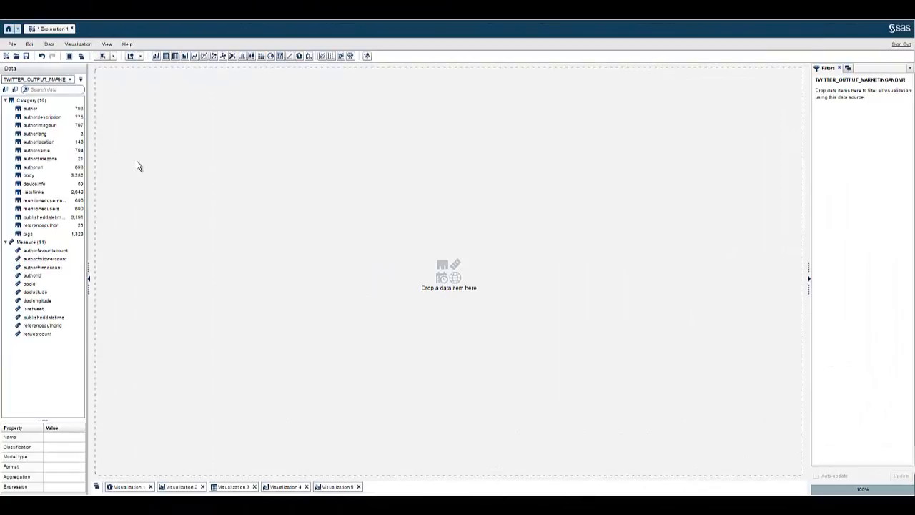
{"action": "left_click", "coordinate": [63, 136]}
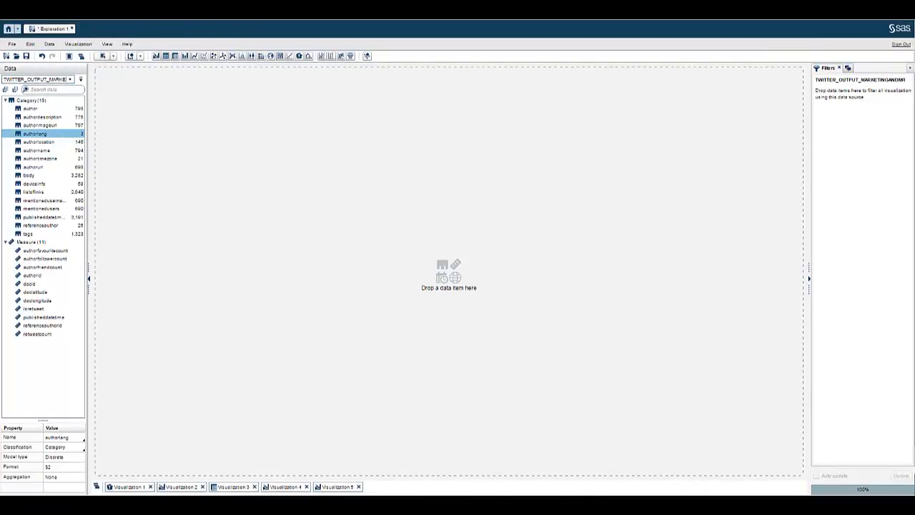
Chart authorlang frequencies filtered to English only, excluding es and fr, and switch to a word cloud
{"action": "left_click_drag", "start_coordinate": [63, 135], "coordinate": [411, 208]}
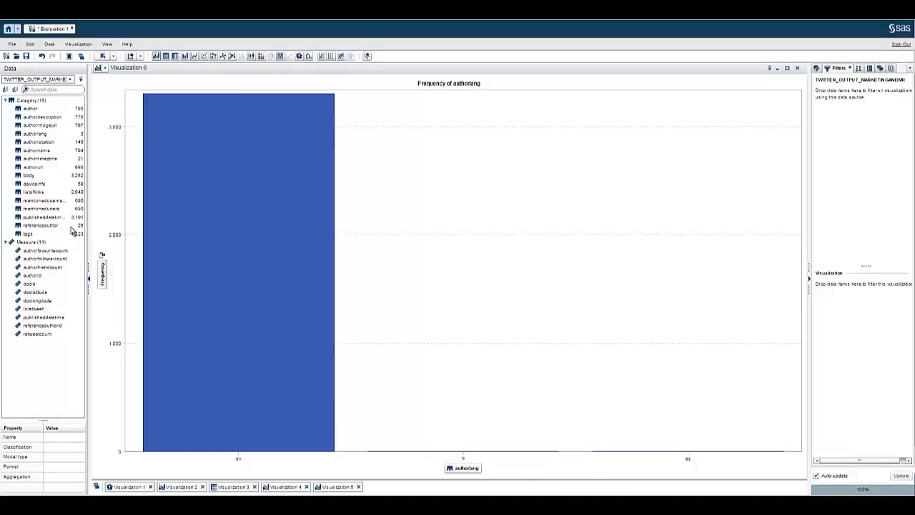
{"action": "left_click", "coordinate": [46, 136]}
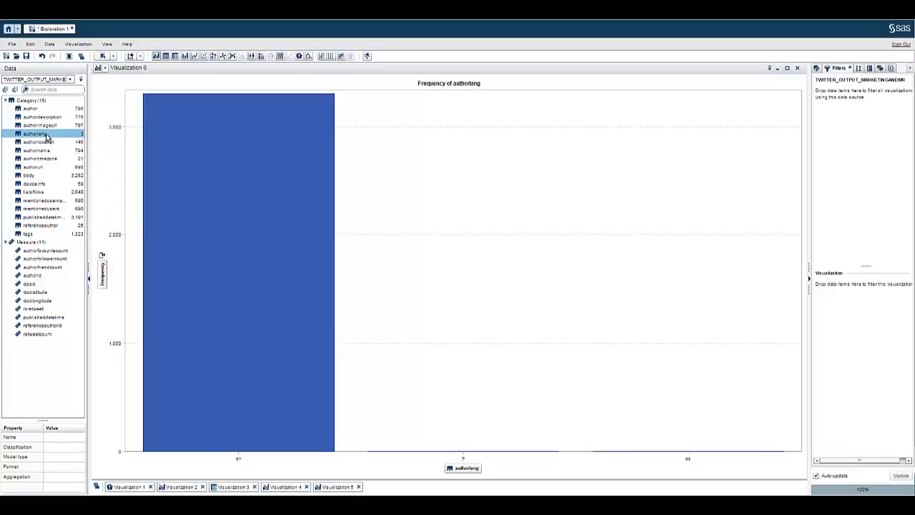
{"action": "left_click_drag", "start_coordinate": [47, 135], "coordinate": [855, 328]}
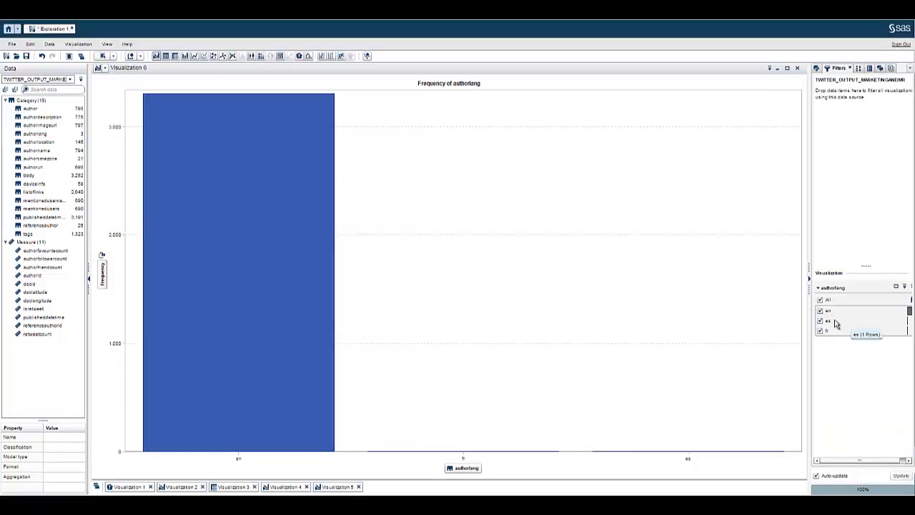
{"action": "left_click", "coordinate": [820, 321]}
{"action": "left_click", "coordinate": [820, 330]}
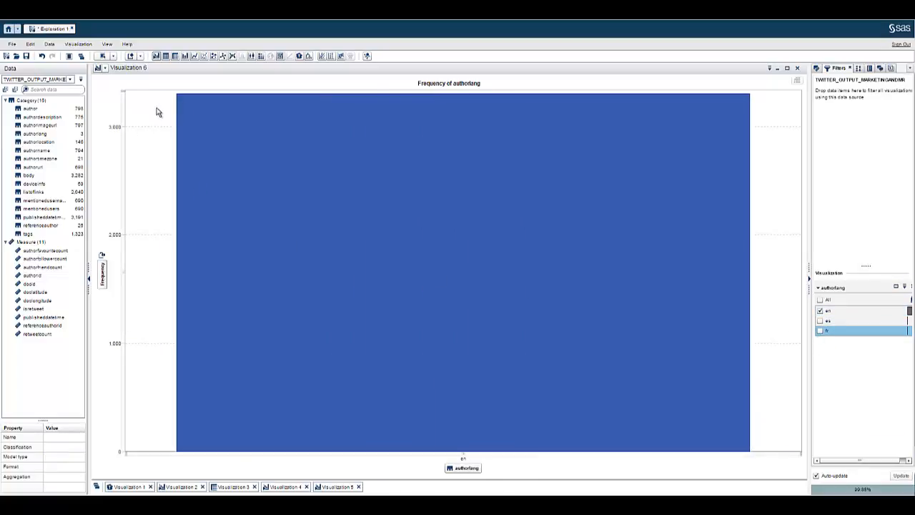
{"action": "mouse_move", "coordinate": [202, 131]}
{"action": "left_click", "coordinate": [299, 58]}
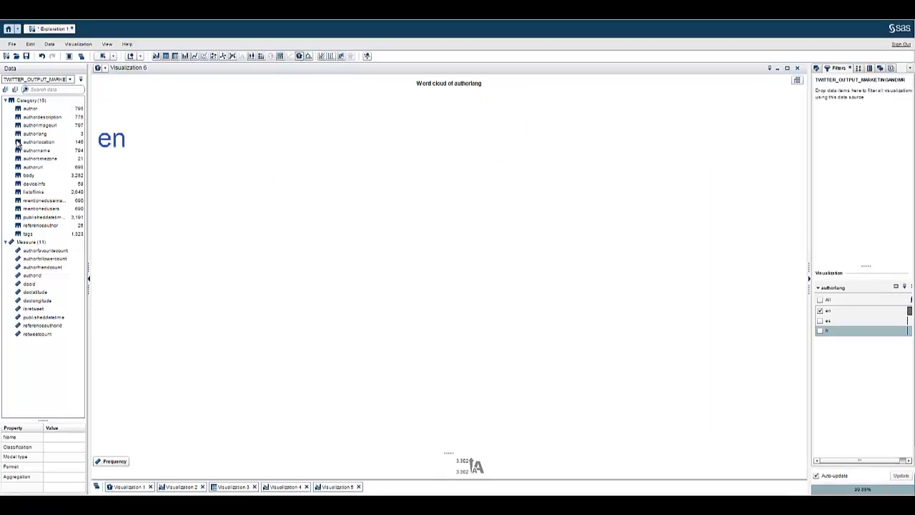
Replace authorlang with authorlocation in the word cloud and exclude Europe and Everywhere
{"action": "left_click", "coordinate": [40, 143]}
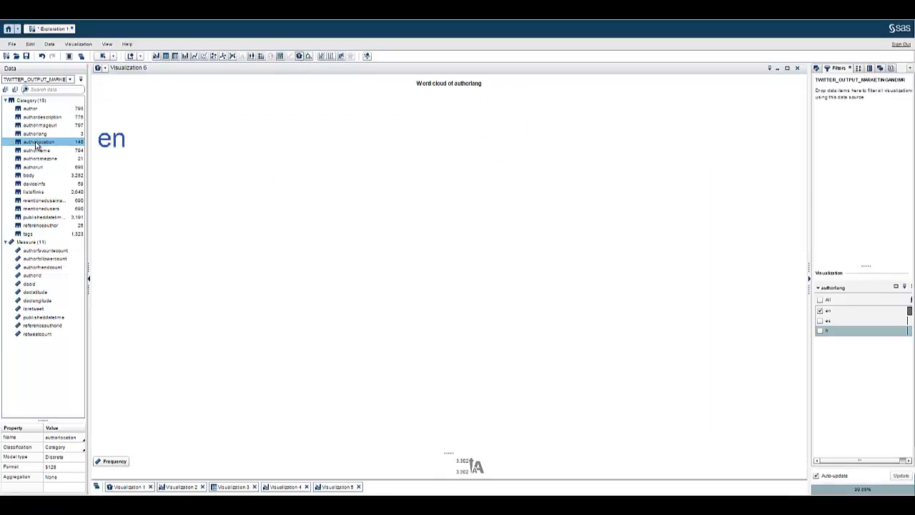
{"action": "left_click_drag", "start_coordinate": [38, 145], "coordinate": [284, 159]}
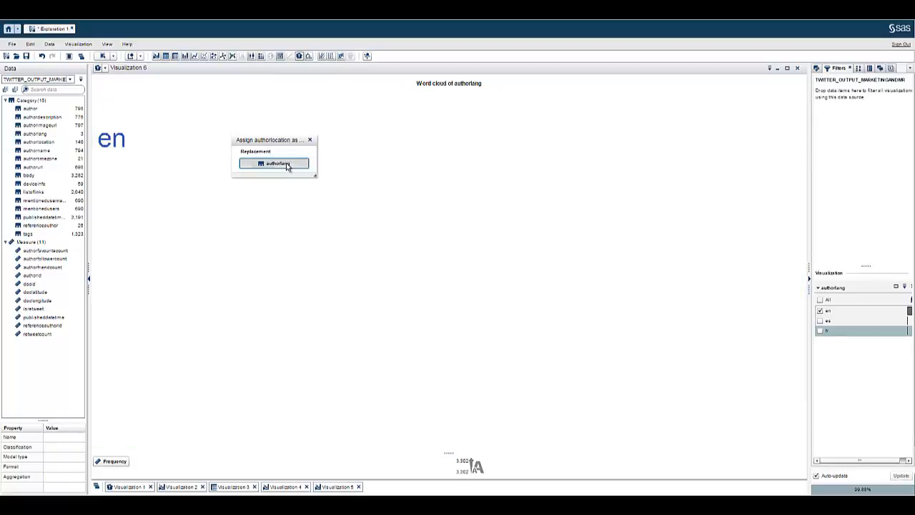
{"action": "left_click", "coordinate": [284, 164]}
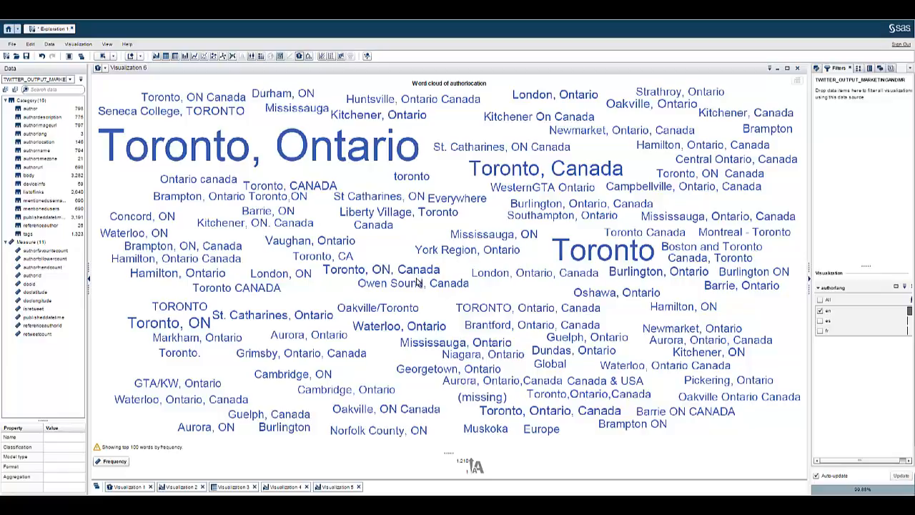
{"action": "right_click", "coordinate": [536, 432]}
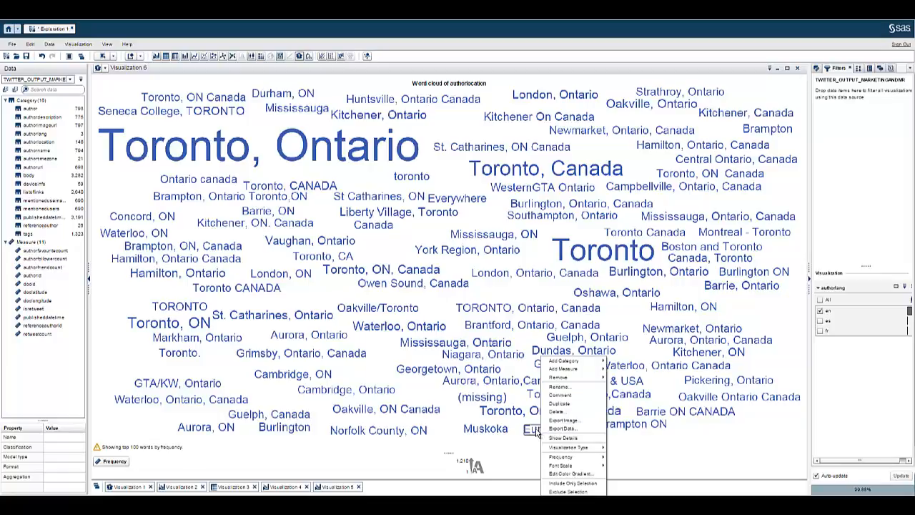
{"action": "left_click", "coordinate": [569, 491]}
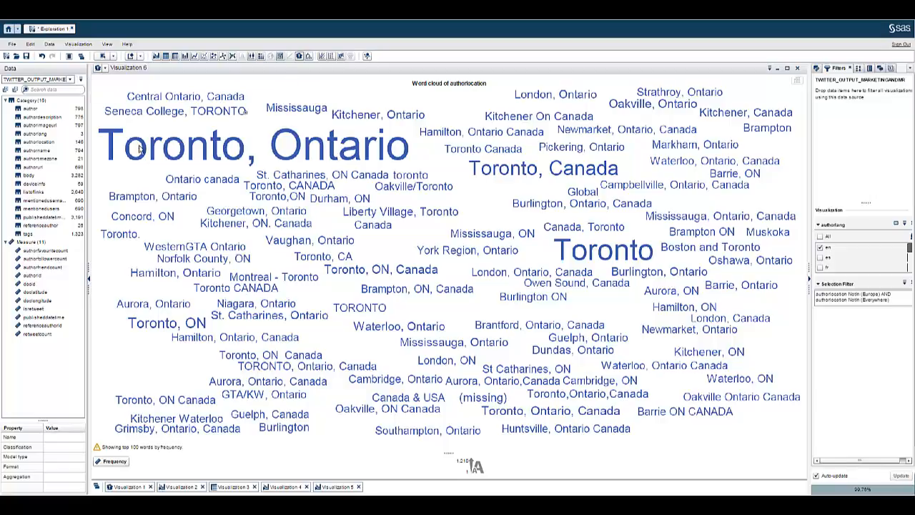
Make body a document collection with docid as the unique row identifier
{"action": "left_click", "coordinate": [29, 175]}
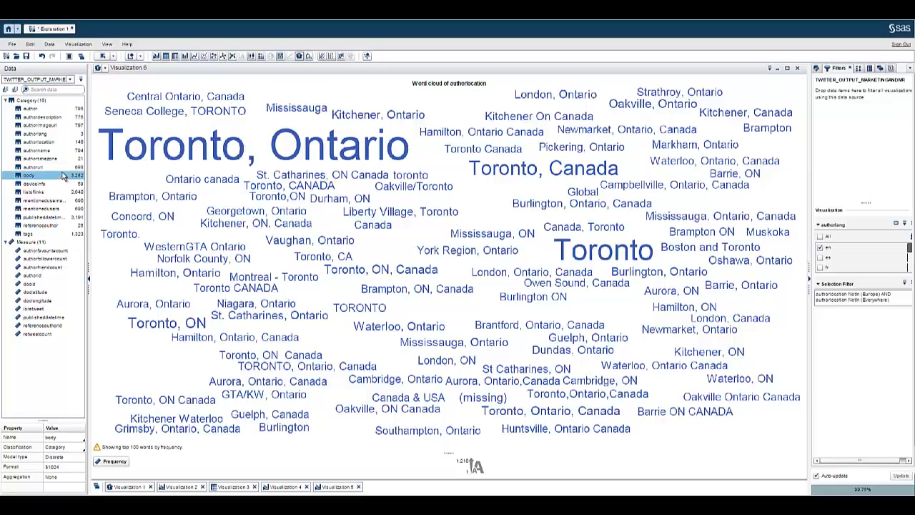
{"action": "right_click", "coordinate": [63, 176]}
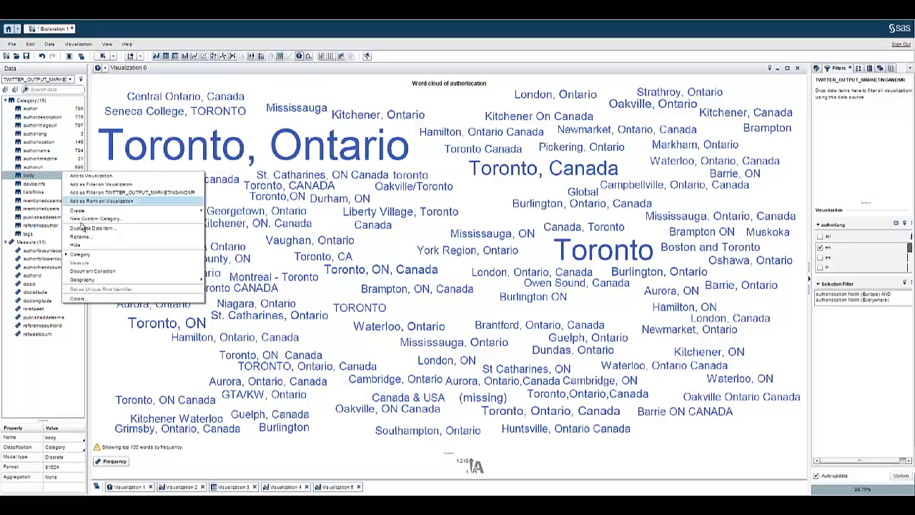
{"action": "left_click", "coordinate": [100, 272]}
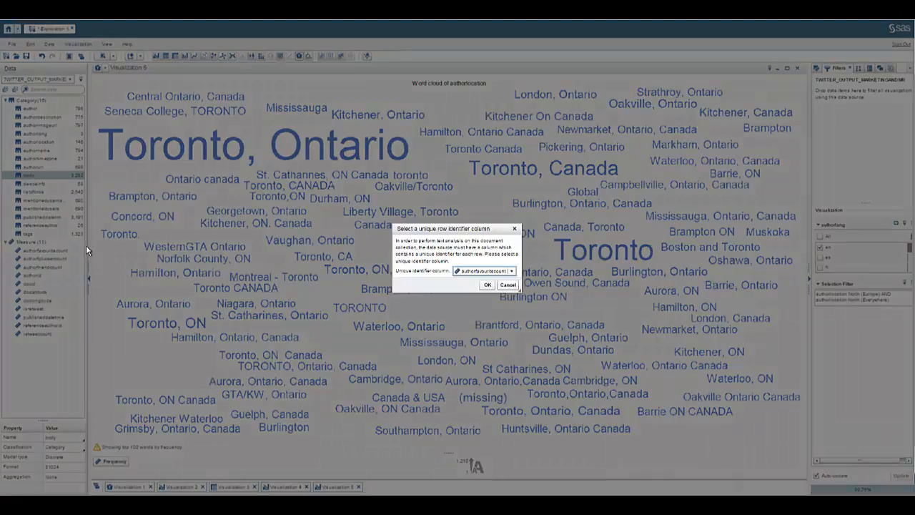
{"action": "left_click", "coordinate": [493, 271]}
{"action": "left_click", "coordinate": [469, 314]}
{"action": "left_click", "coordinate": [469, 314]}
{"action": "left_click", "coordinate": [487, 286]}
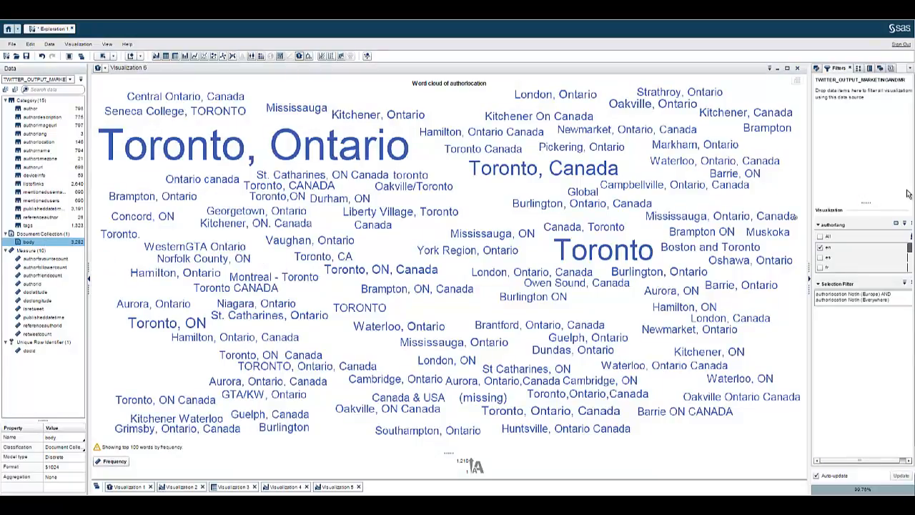
Build the word cloud using text analytics on the body document collection
{"action": "left_click", "coordinate": [816, 67]}
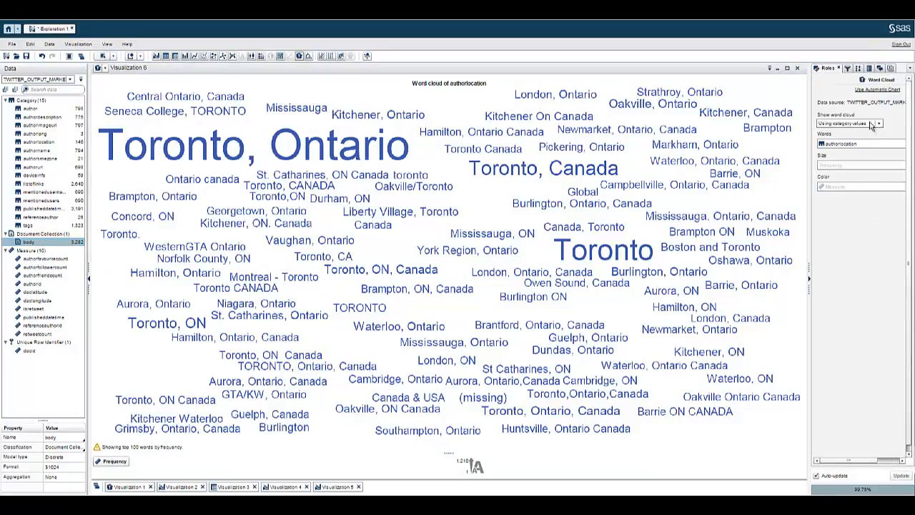
{"action": "left_click", "coordinate": [873, 123]}
{"action": "left_click", "coordinate": [851, 132]}
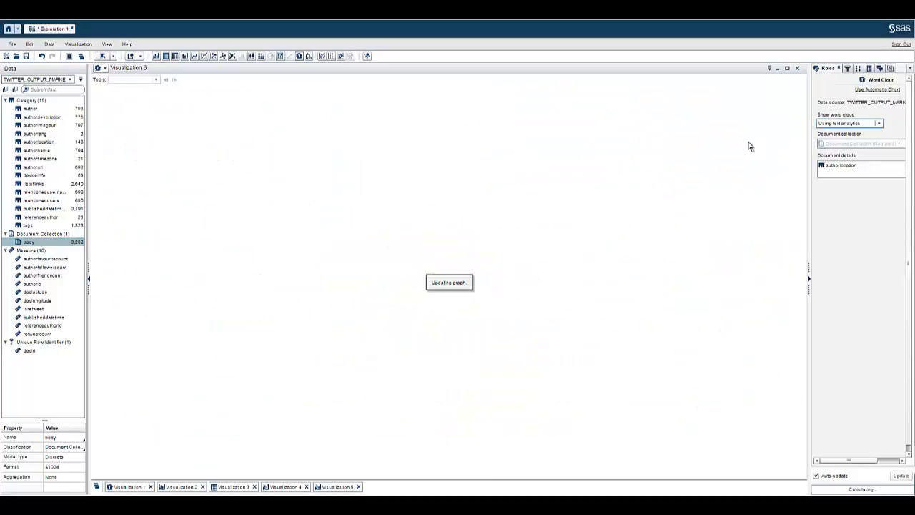
{"action": "left_click_drag", "start_coordinate": [63, 244], "coordinate": [851, 144]}
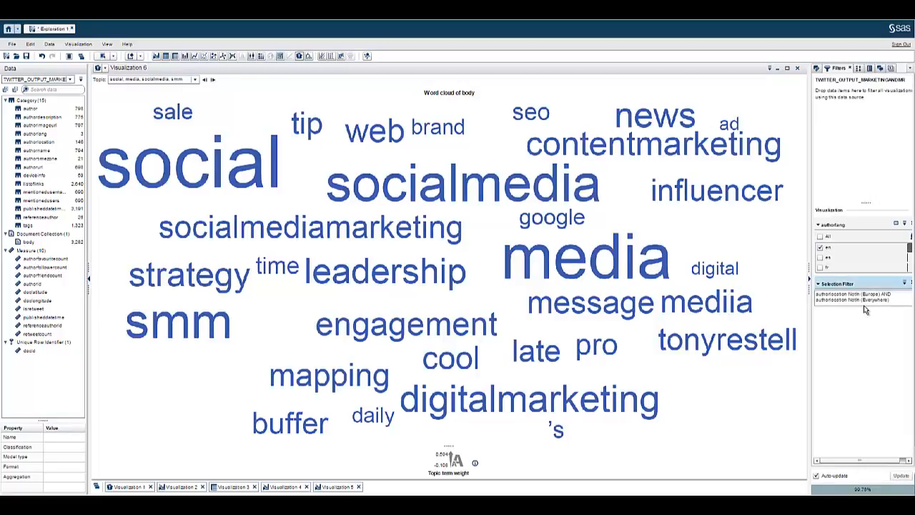
Show the +job, +hire, toronto, careerarc topic in the word cloud
{"action": "left_click", "coordinate": [815, 69]}
{"action": "left_click", "coordinate": [195, 80]}
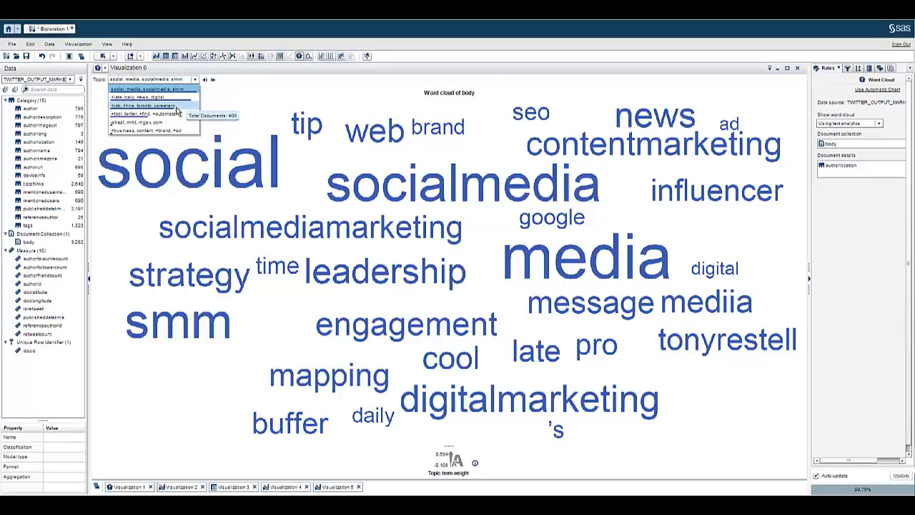
{"action": "left_click", "coordinate": [178, 105]}
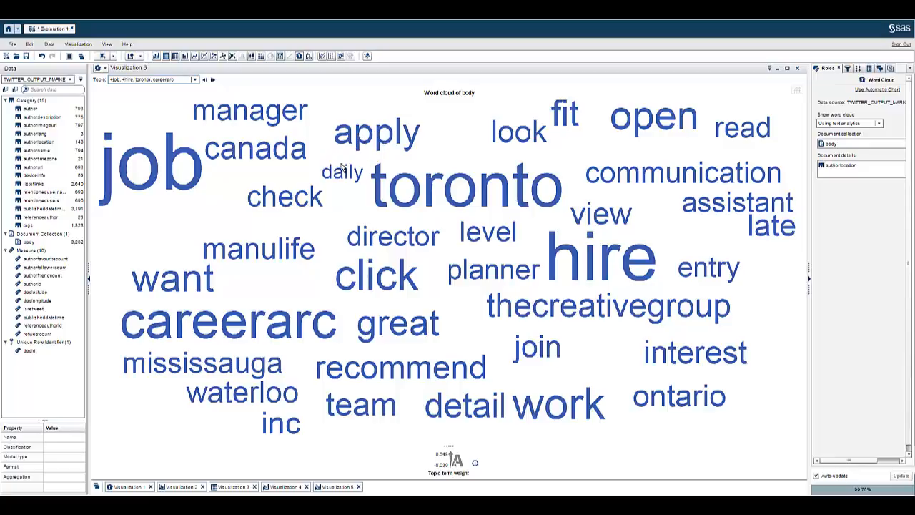
List and scroll through the 22 tweets containing the term 'apply'
{"action": "double_click", "coordinate": [399, 135]}
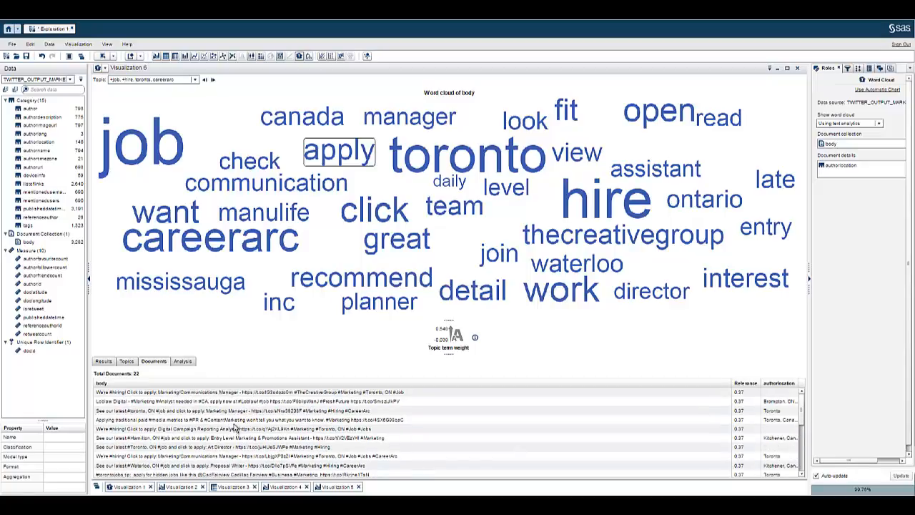
{"action": "scroll", "coordinate": [244, 418], "scroll_direction": "down", "scroll_amount": 2}
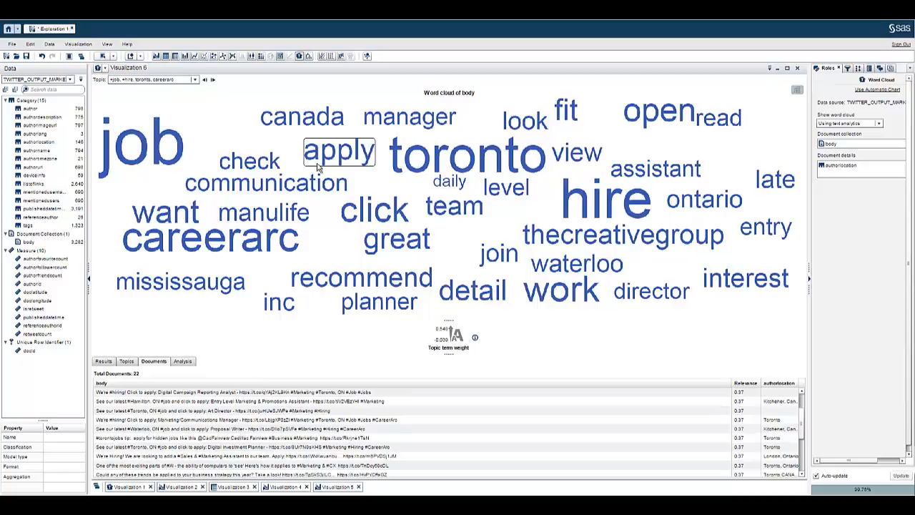
{"action": "scroll", "coordinate": [229, 425], "scroll_direction": "down", "scroll_amount": 3}
{"action": "scroll", "coordinate": [243, 427], "scroll_direction": "down", "scroll_amount": 1}
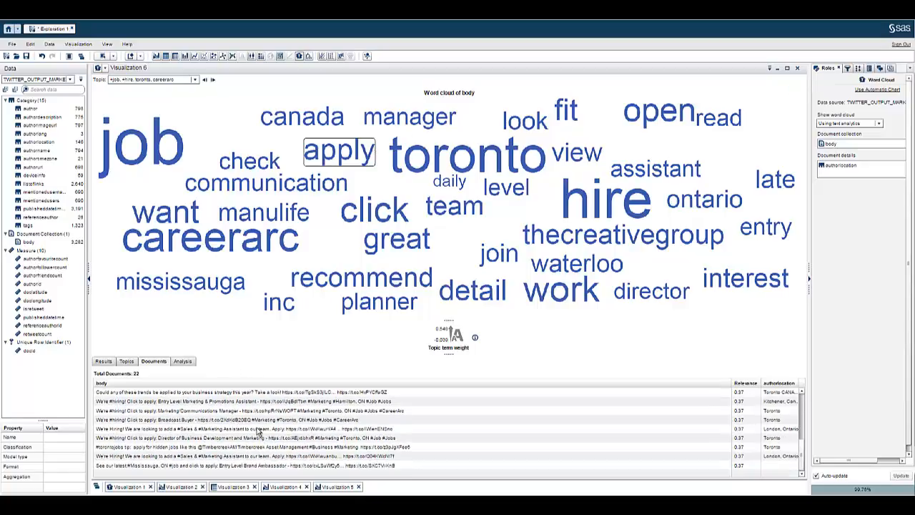
{"action": "scroll", "coordinate": [257, 432], "scroll_direction": "up", "scroll_amount": 6}
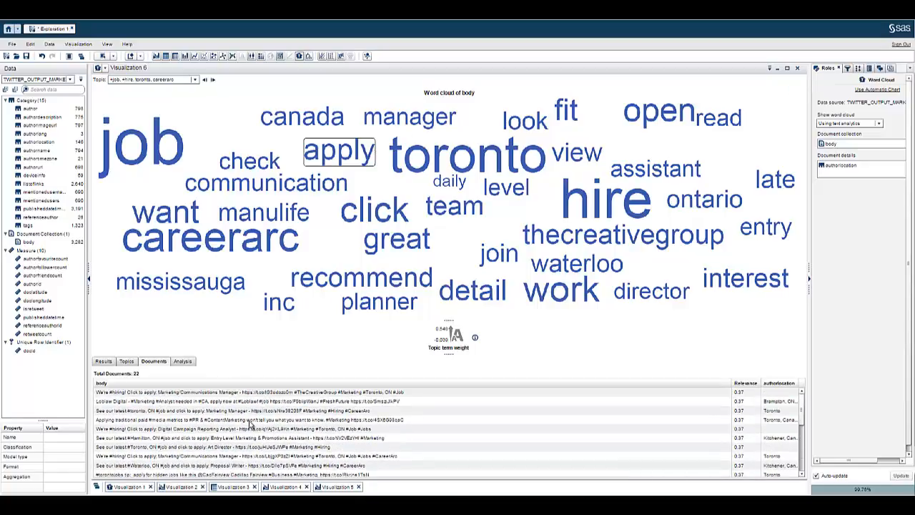
{"action": "left_click", "coordinate": [75, 242]}
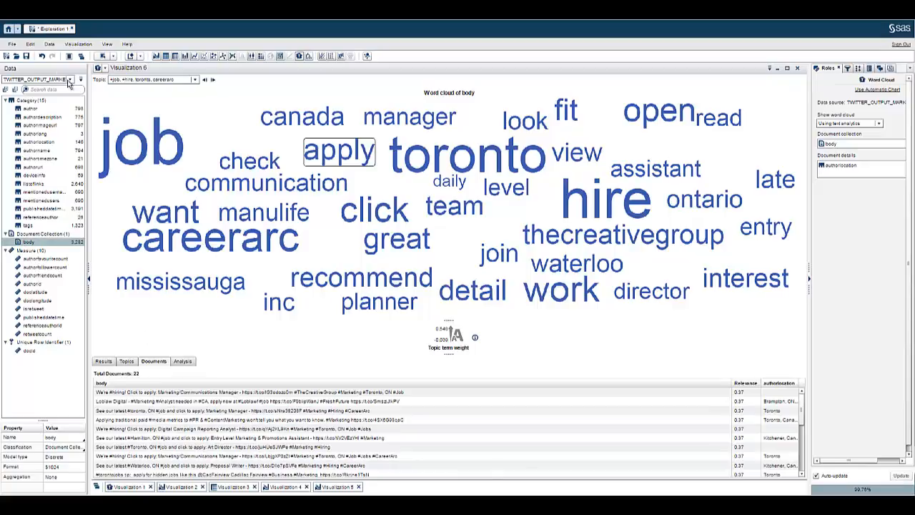
Open the New Calculated Item editor from the data source menu
{"action": "left_click", "coordinate": [80, 80]}
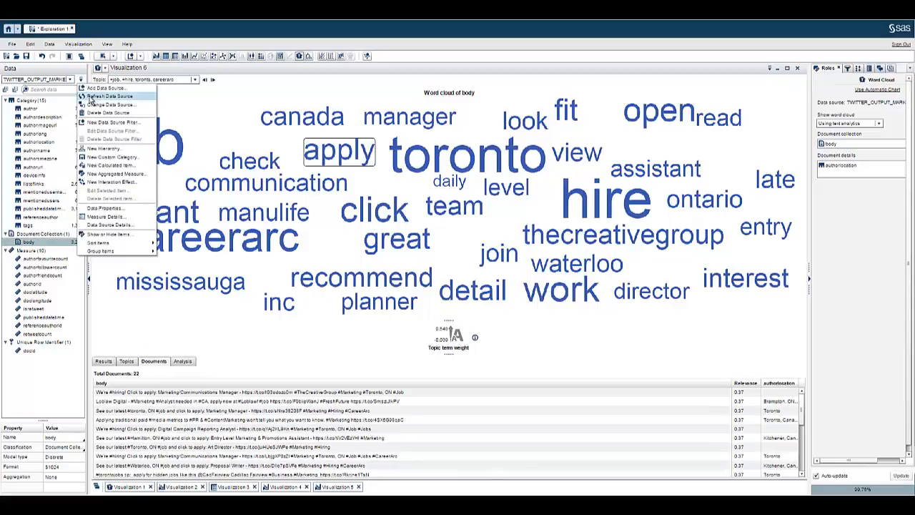
{"action": "left_click", "coordinate": [136, 166]}
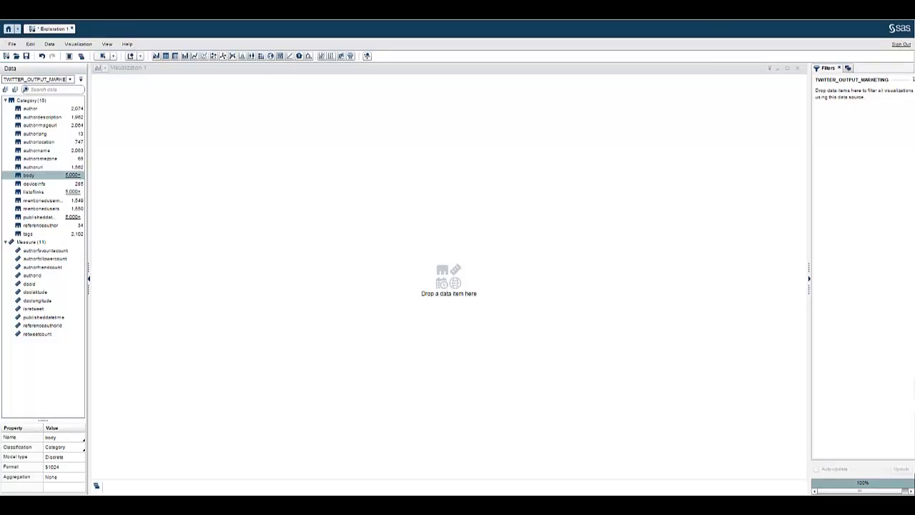
{"action": "left_click", "coordinate": [82, 80]}
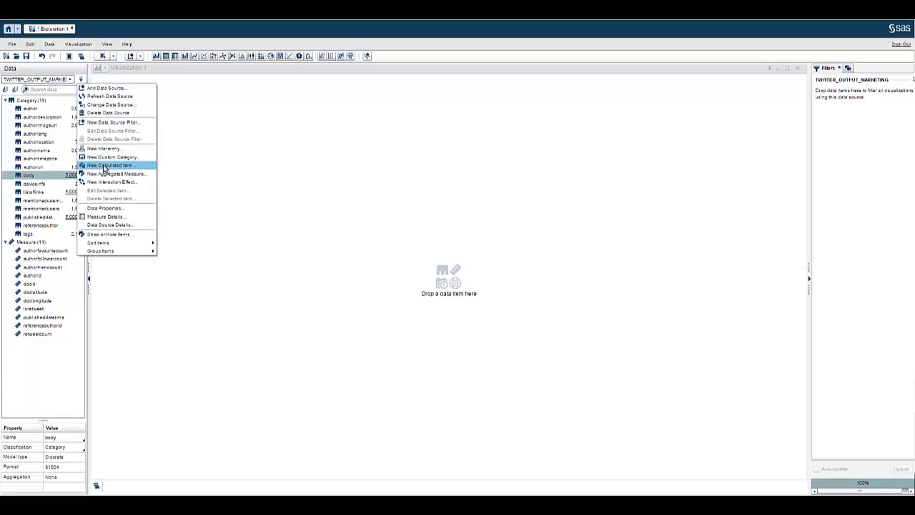
{"action": "left_click", "coordinate": [105, 165]}
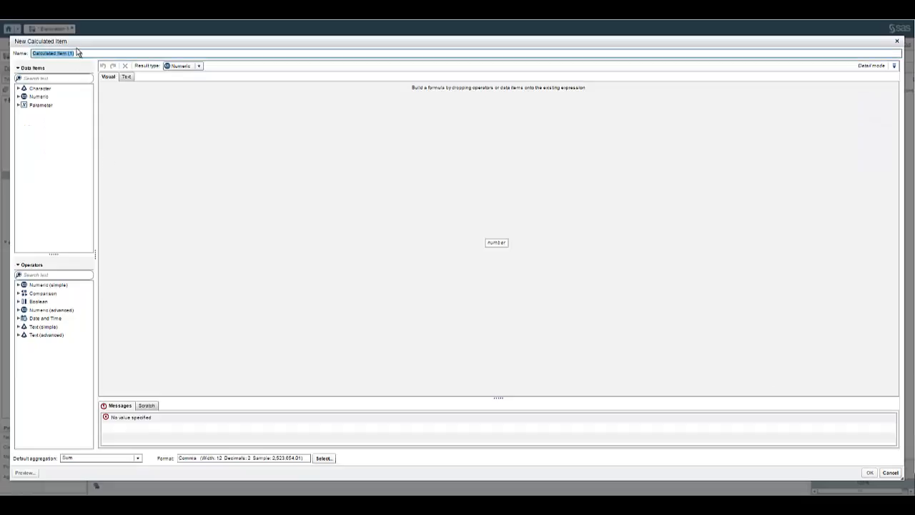
Name the calculated item Apply and insert an empty IF...ELSE block as its expression
{"action": "type", "text": "Apply"}
{"action": "left_click", "coordinate": [120, 100]}
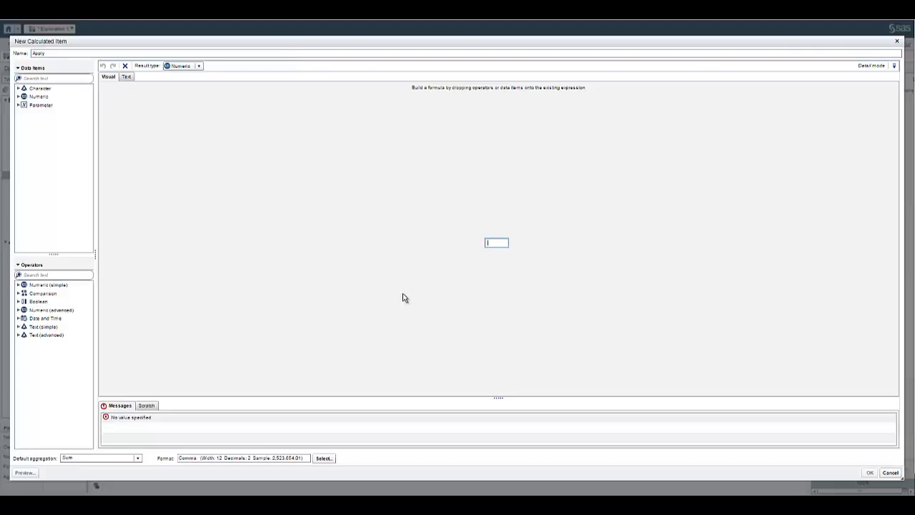
{"action": "left_click", "coordinate": [18, 302]}
{"action": "left_click", "coordinate": [40, 318]}
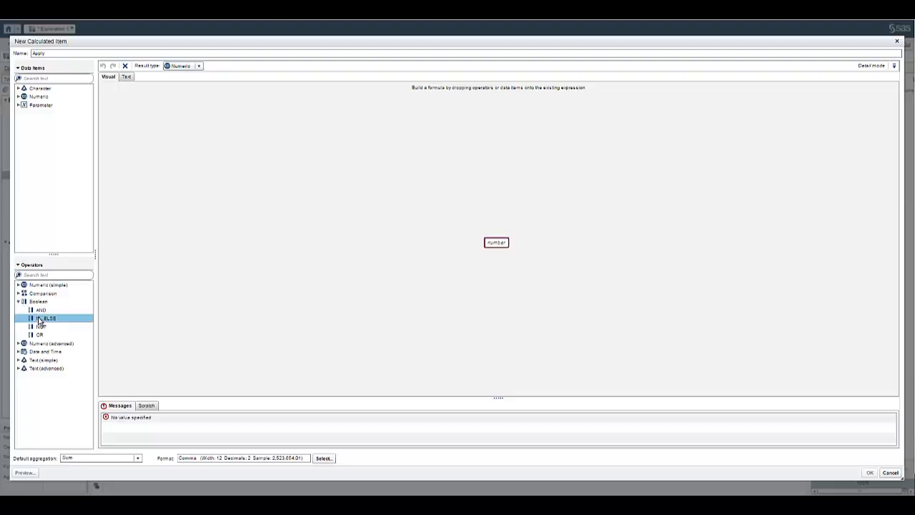
{"action": "left_click_drag", "start_coordinate": [40, 321], "coordinate": [497, 243]}
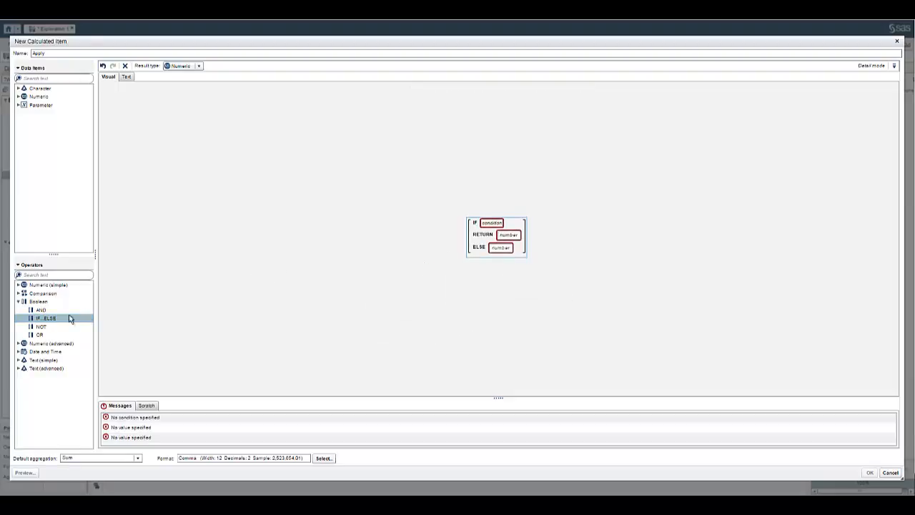
{"action": "left_click", "coordinate": [20, 293]}
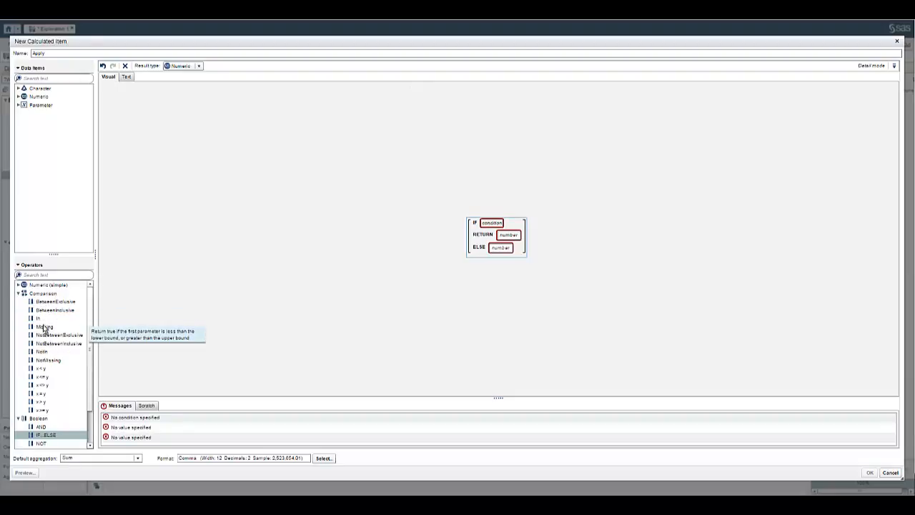
{"action": "left_click", "coordinate": [19, 293]}
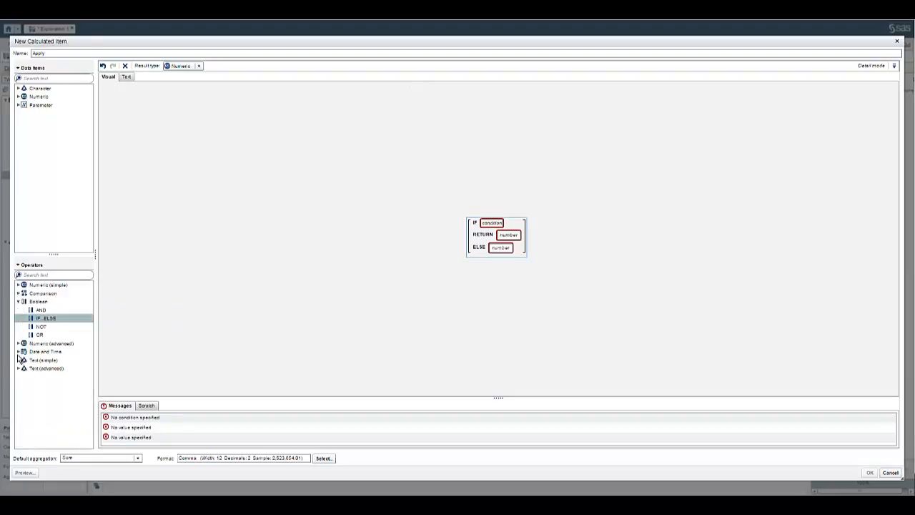
{"action": "left_click", "coordinate": [19, 359]}
Set the IF condition to body Contains "apply"
{"action": "left_click_drag", "start_coordinate": [45, 373], "coordinate": [469, 226]}
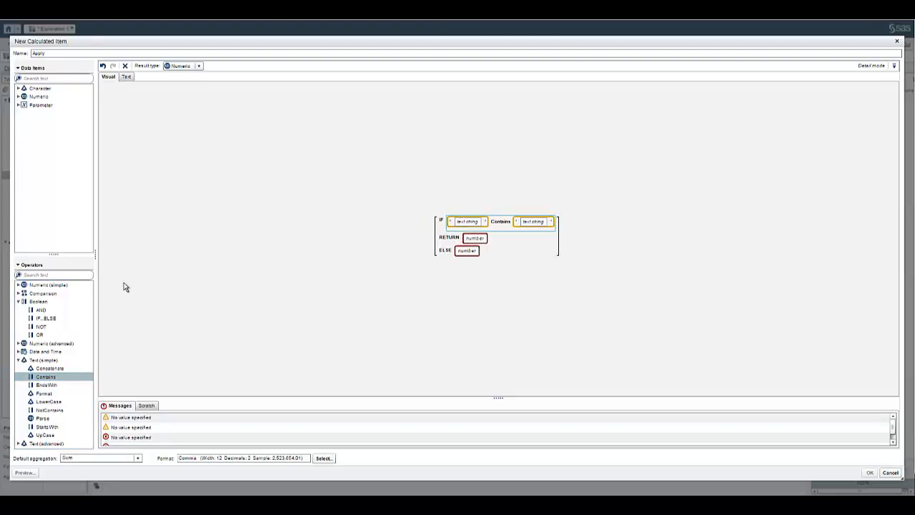
{"action": "left_click", "coordinate": [18, 88]}
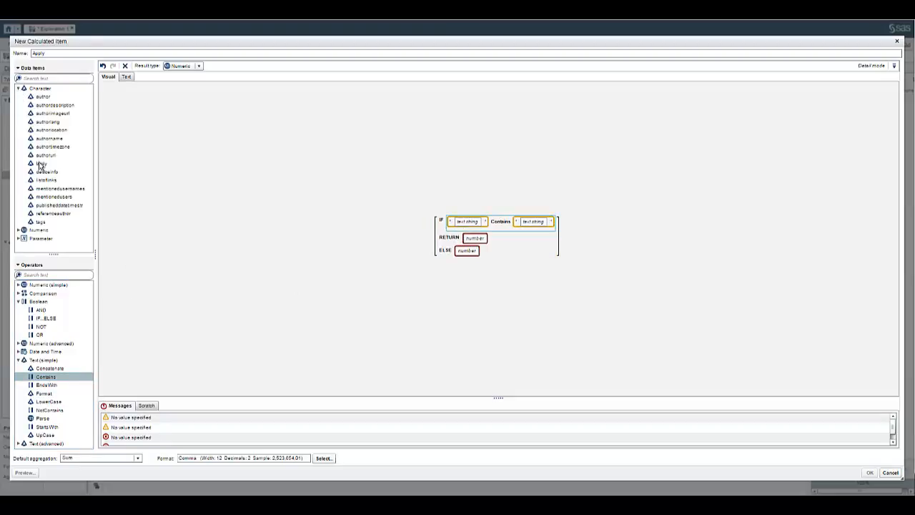
{"action": "left_click_drag", "start_coordinate": [40, 164], "coordinate": [476, 227]}
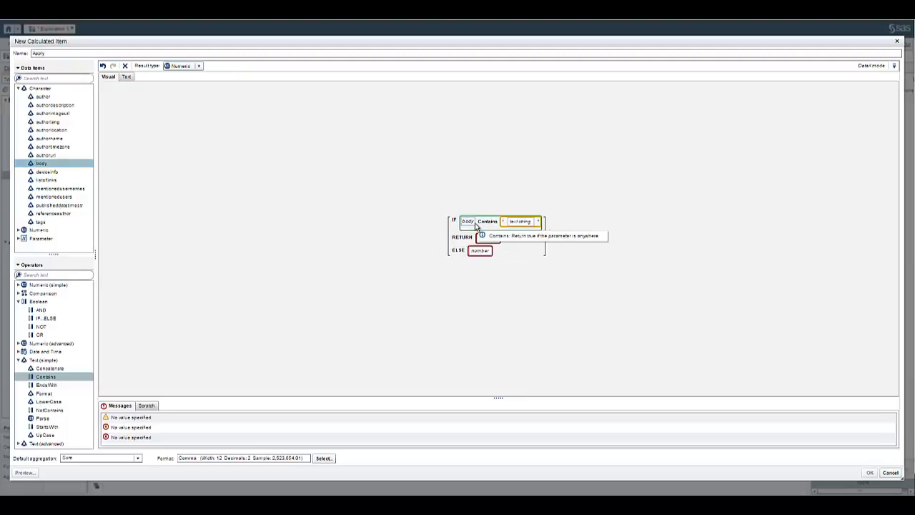
{"action": "left_click", "coordinate": [519, 222]}
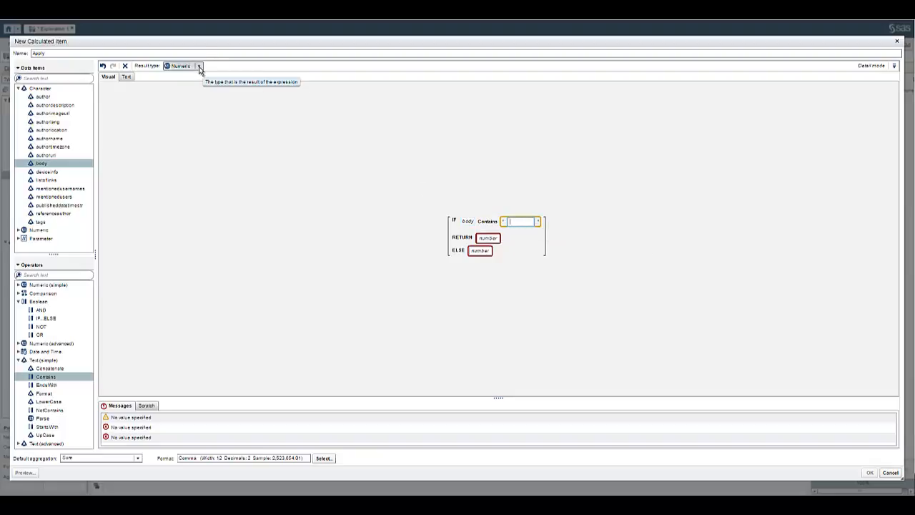
{"action": "type", "text": "apply"}
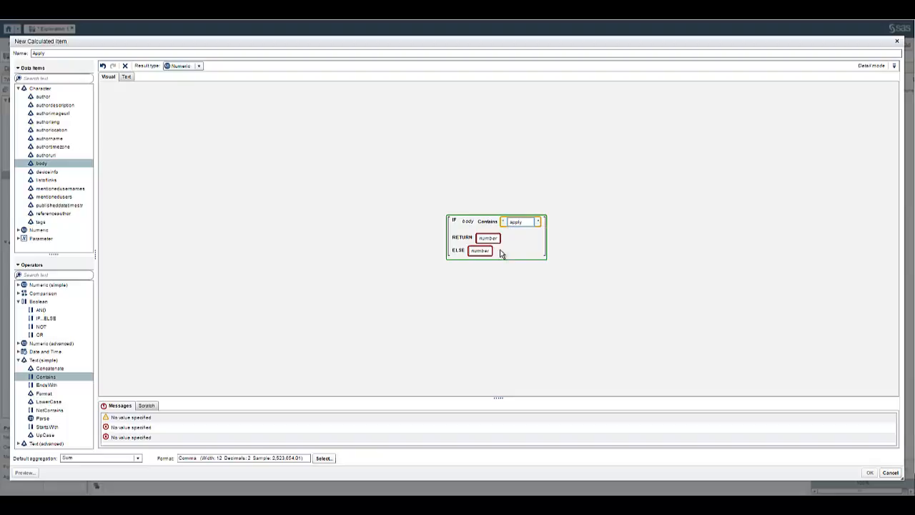
{"action": "left_click", "coordinate": [501, 254]}
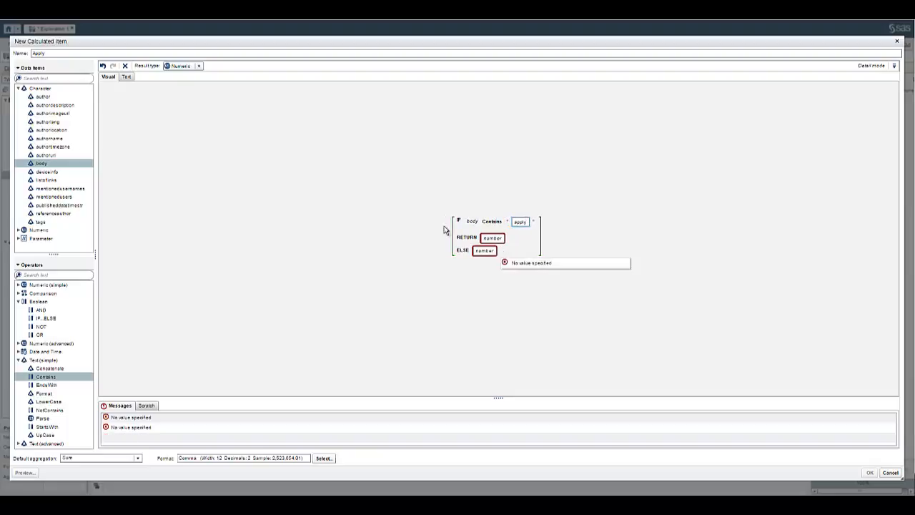
Make Apply a Character item returning "yes" when true and "no" otherwise
{"action": "left_click", "coordinate": [198, 66]}
{"action": "left_click", "coordinate": [188, 76]}
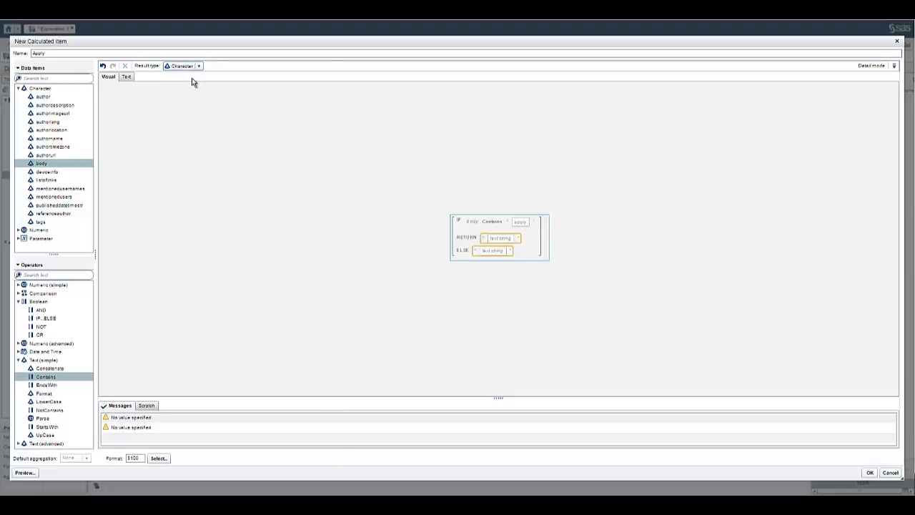
{"action": "left_click", "coordinate": [508, 243]}
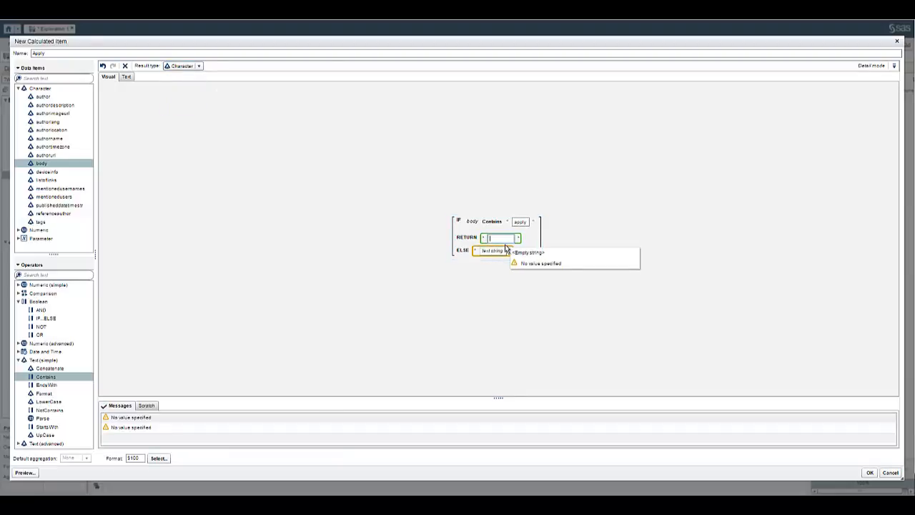
{"action": "type", "text": "yes"}
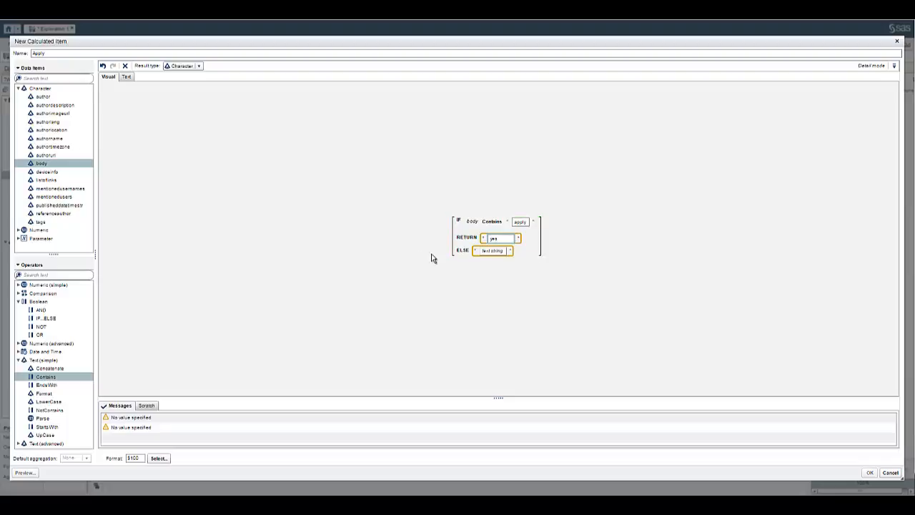
{"action": "left_click", "coordinate": [490, 253]}
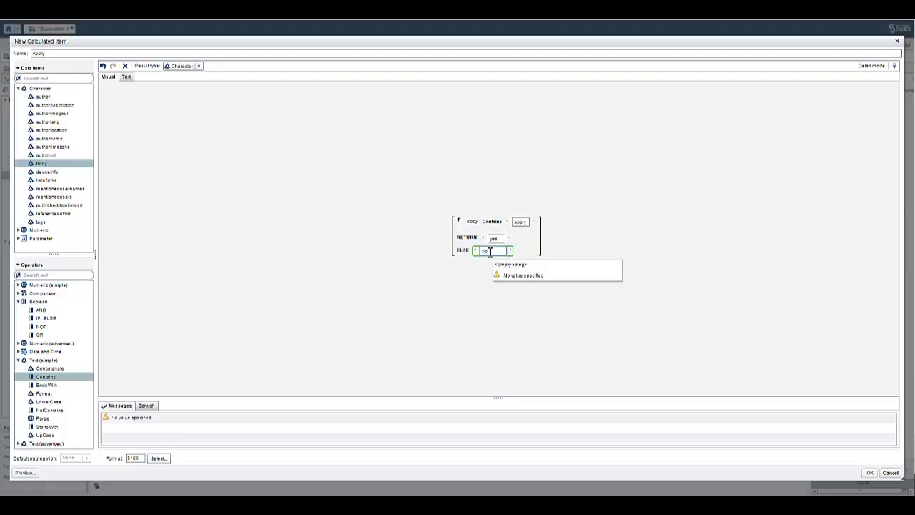
{"action": "key", "text": "Return"}
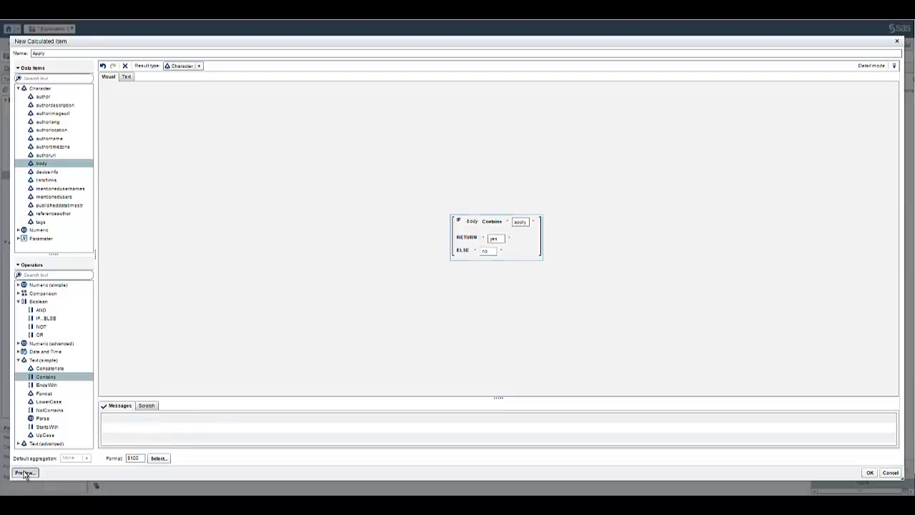
{"action": "left_click", "coordinate": [25, 472]}
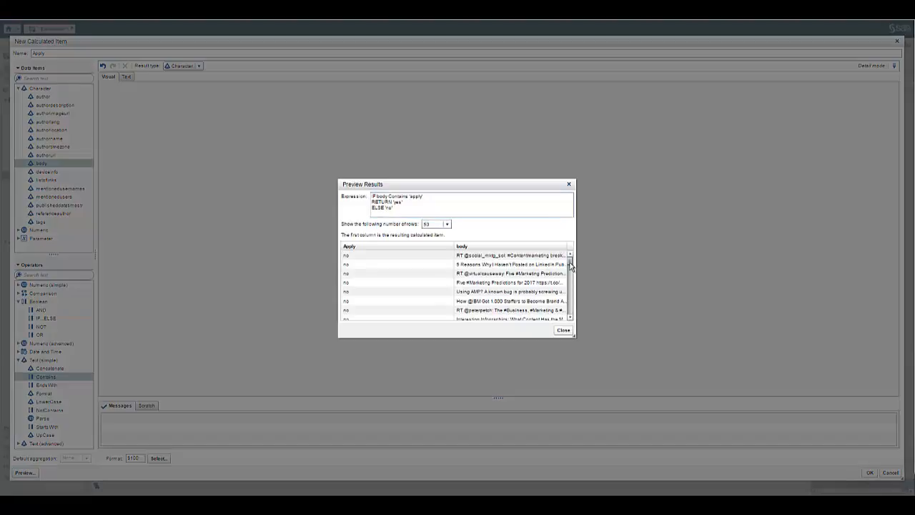
{"action": "mouse_move", "coordinate": [570, 265]}
{"action": "left_mouse_down"}
{"action": "mouse_move", "coordinate": [576, 309]}
{"action": "mouse_move", "coordinate": [572, 255]}
{"action": "left_mouse_up"}
{"action": "left_click", "coordinate": [447, 223]}
{"action": "left_click", "coordinate": [435, 257]}
{"action": "left_click_drag", "start_coordinate": [570, 262], "coordinate": [576, 300]}
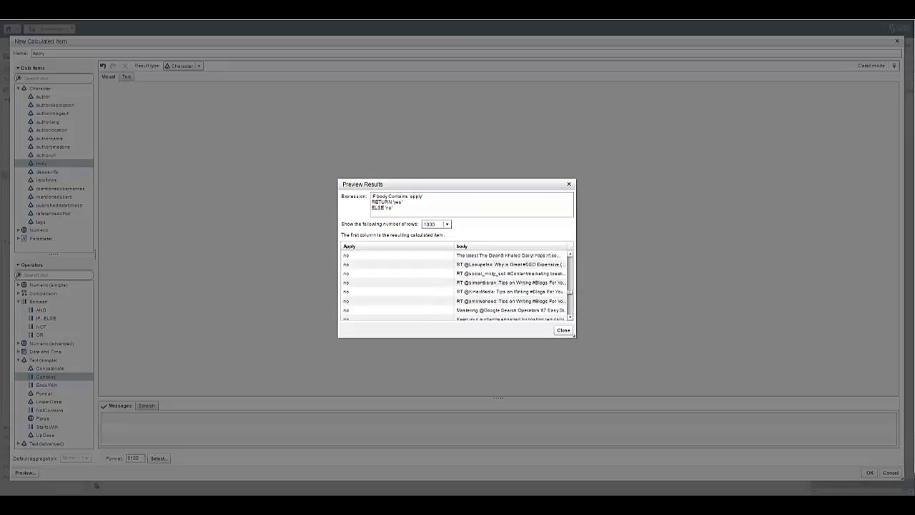
{"action": "left_click", "coordinate": [564, 329]}
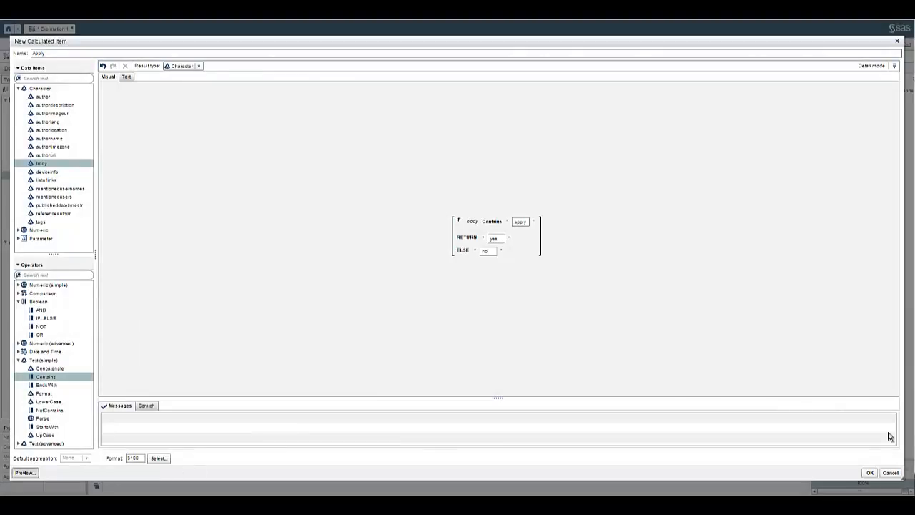
Save the Apply calculated item, select it in the data list, and duplicate Visualization 6
{"action": "left_click", "coordinate": [868, 474]}
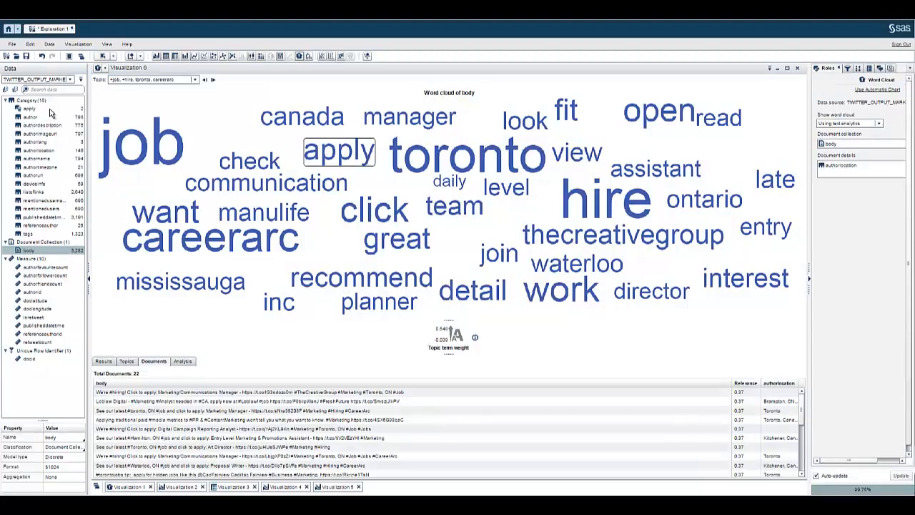
{"action": "left_click", "coordinate": [30, 108]}
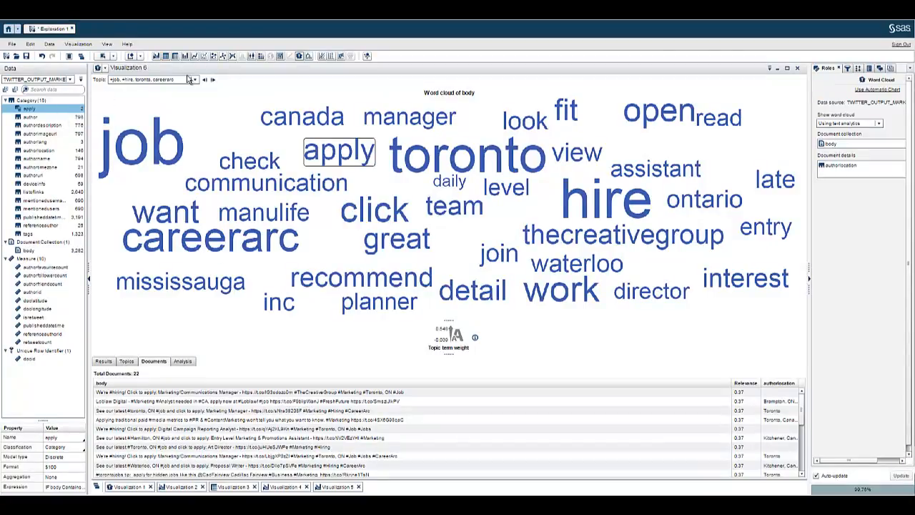
{"action": "left_click", "coordinate": [769, 68]}
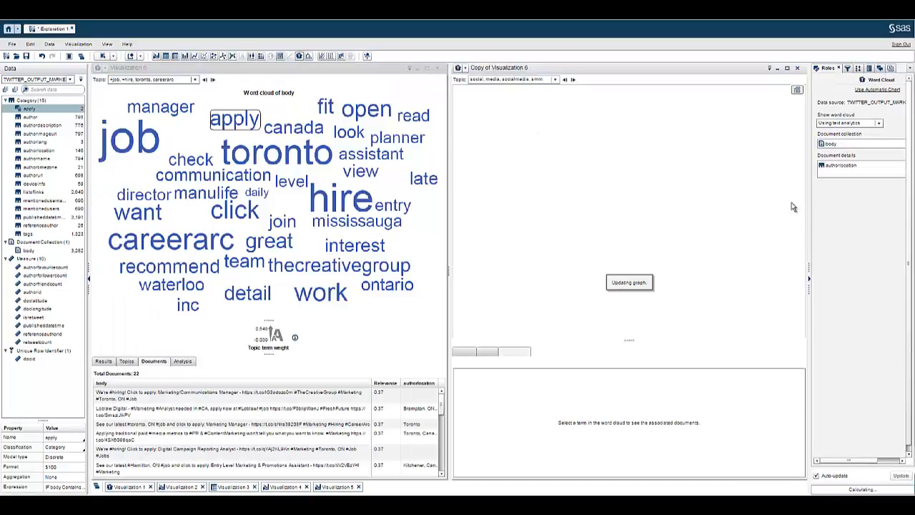
Remove authorlocation and body from the copy and chart apply as a frequency bar chart
{"action": "left_click", "coordinate": [849, 70]}
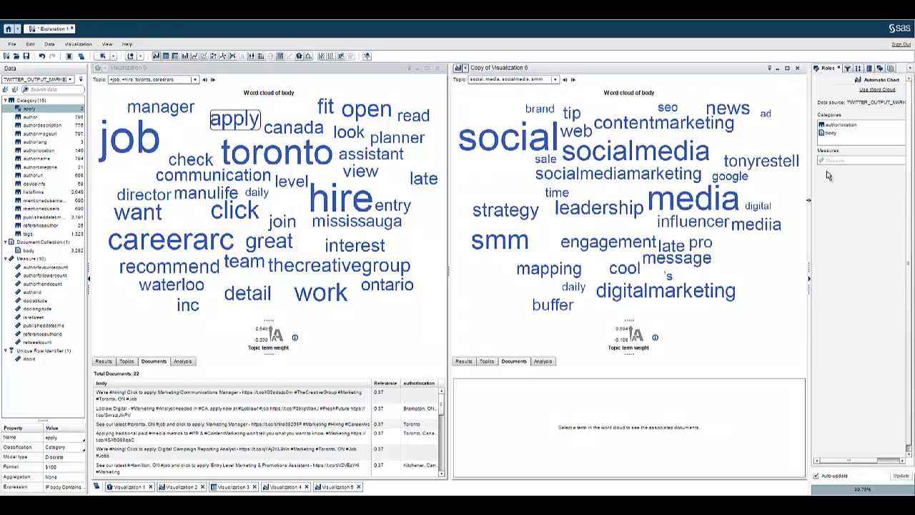
{"action": "left_click", "coordinate": [835, 126]}
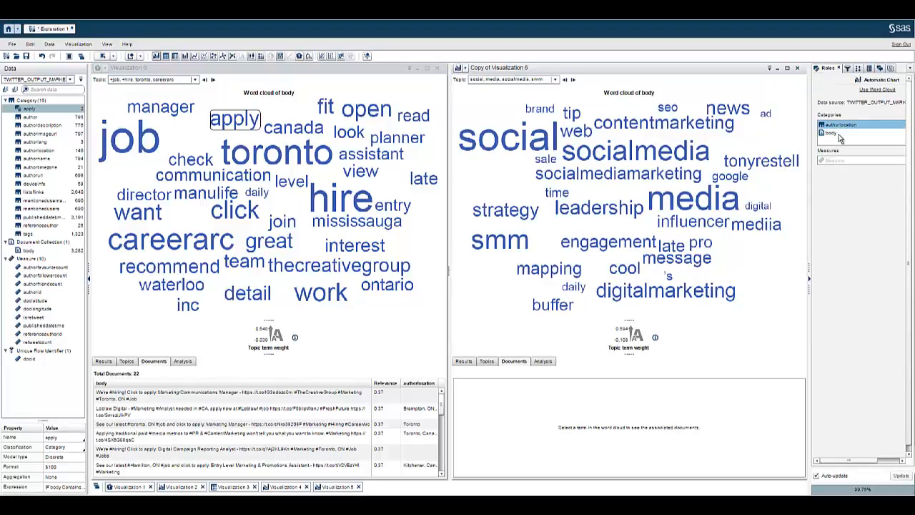
{"action": "left_click", "coordinate": [844, 133], "text": "ctrl"}
{"action": "left_click_drag", "start_coordinate": [852, 134], "coordinate": [34, 180]}
{"action": "left_click_drag", "start_coordinate": [39, 112], "coordinate": [526, 214]}
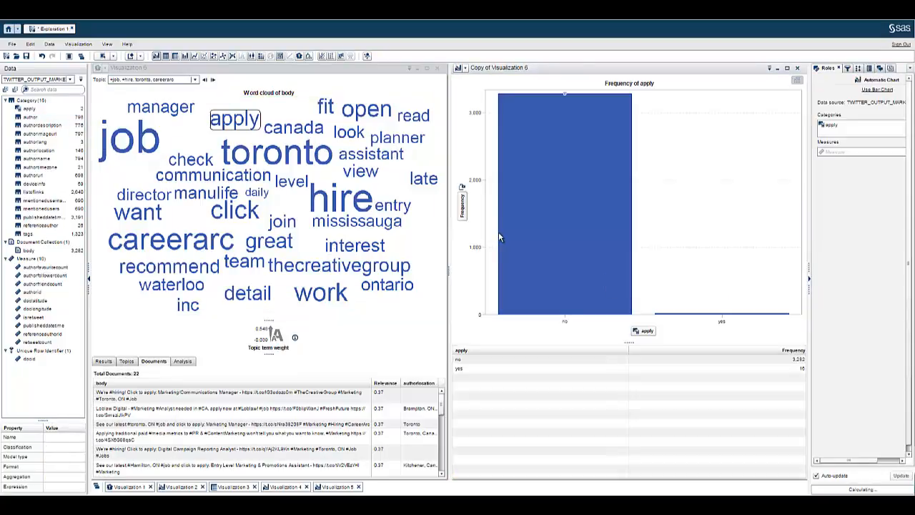
Inspect the counts of the yes and no bars in the apply chart
{"action": "left_click", "coordinate": [666, 319]}
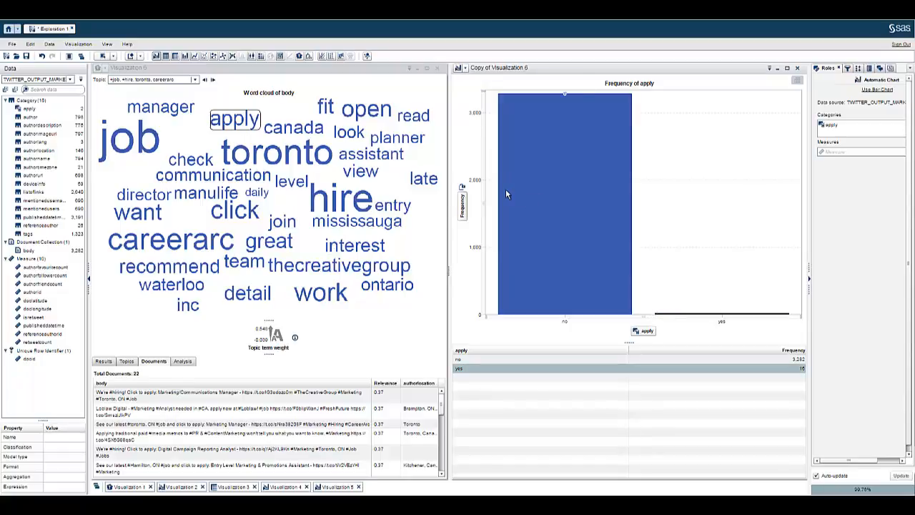
{"action": "mouse_move", "coordinate": [507, 196]}
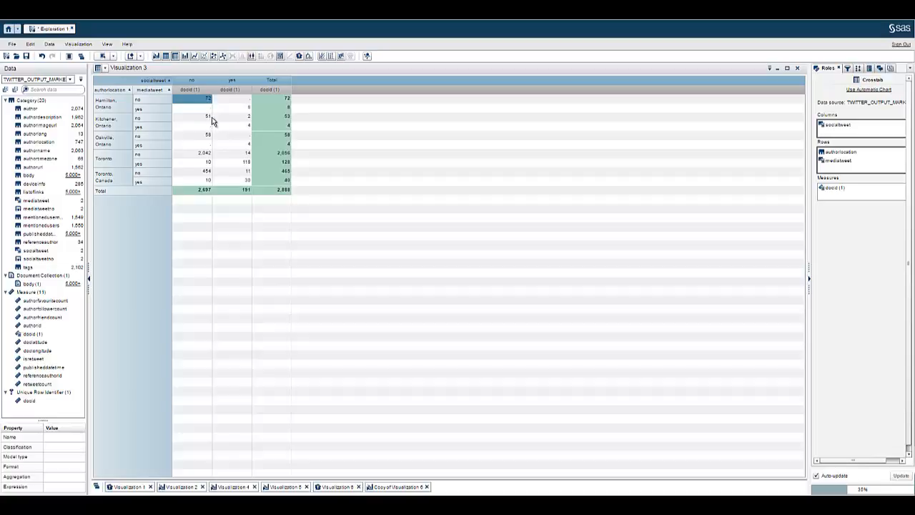
{"action": "left_click", "coordinate": [238, 117]}
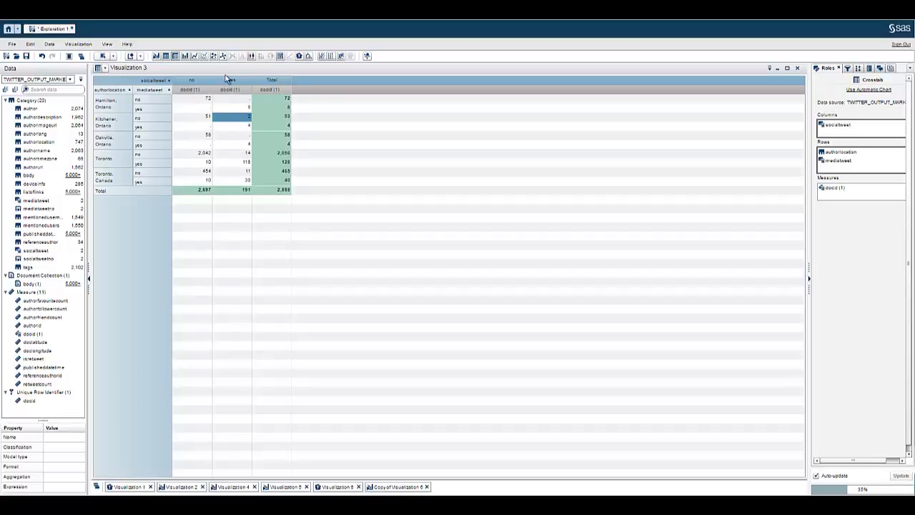
{"action": "left_click", "coordinate": [209, 139]}
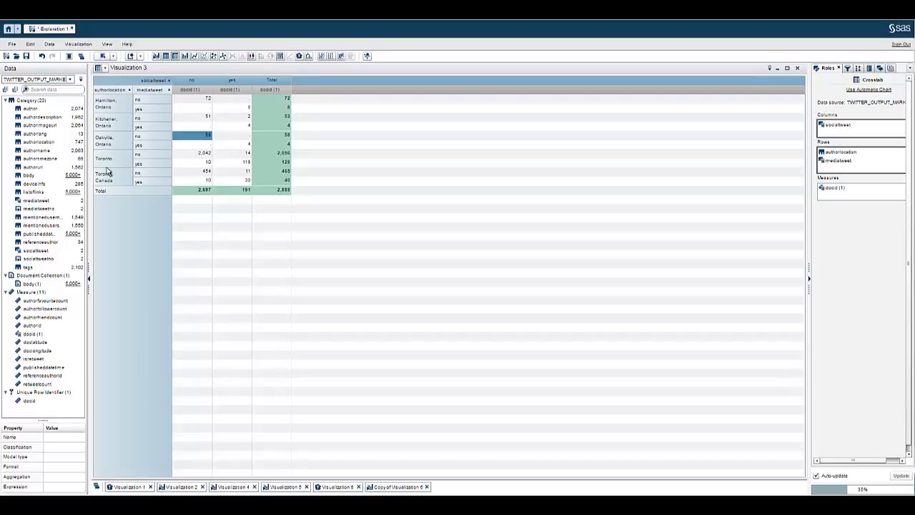
{"action": "left_click", "coordinate": [235, 157]}
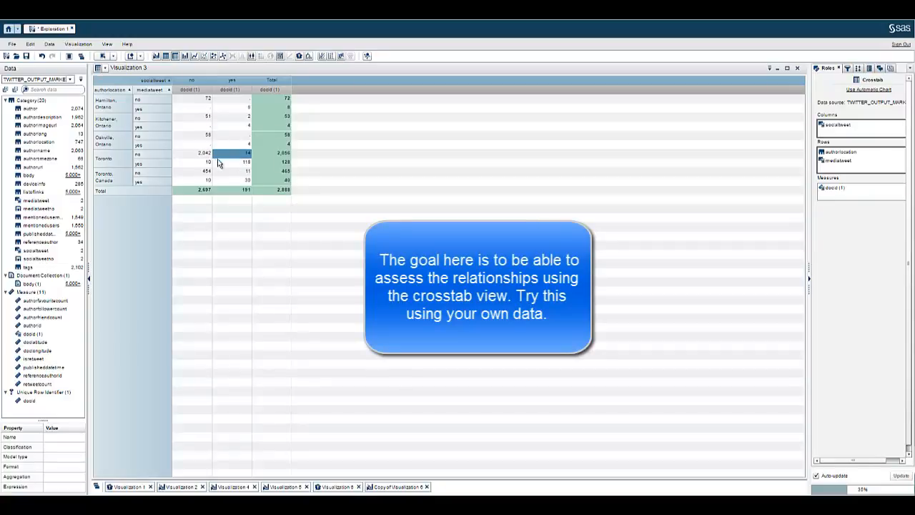
{"action": "left_click", "coordinate": [206, 163]}
{"action": "left_click", "coordinate": [230, 156]}
{"action": "left_click", "coordinate": [207, 163]}
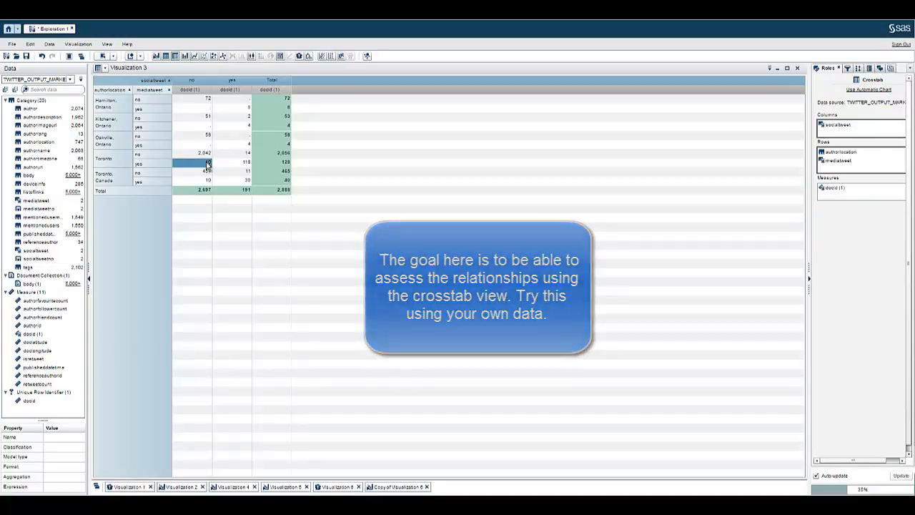
{"action": "left_click", "coordinate": [227, 172]}
{"action": "left_click", "coordinate": [206, 180]}
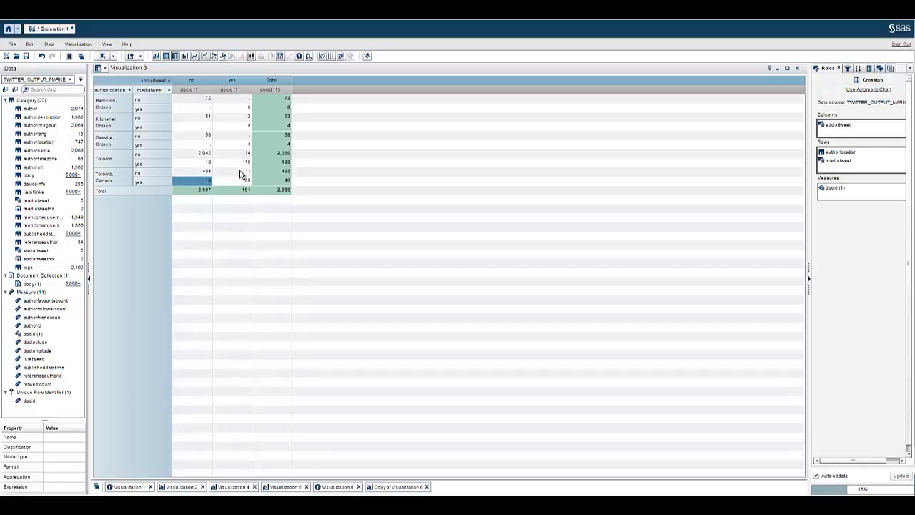
{"action": "left_click", "coordinate": [195, 192]}
{"action": "left_click_drag", "start_coordinate": [195, 192], "coordinate": [245, 191]}
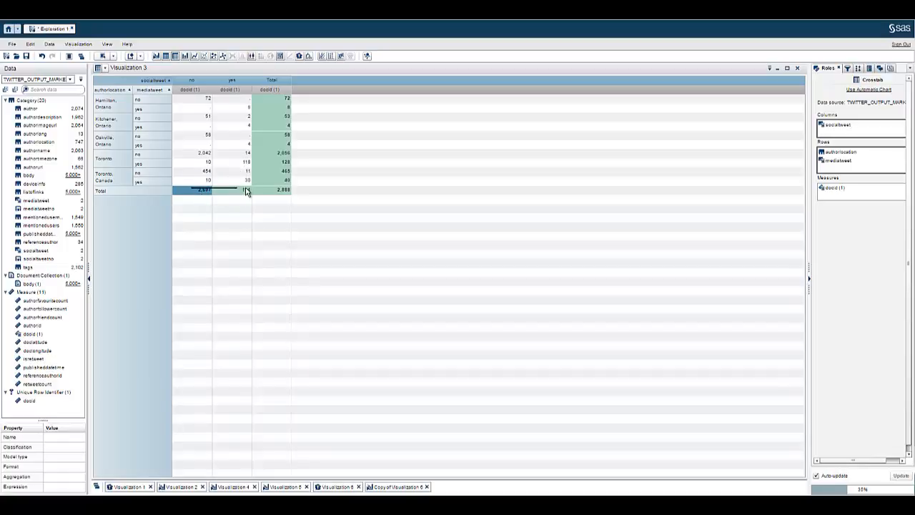
Sort the crosstab by yes docid (1) counts descending, then switch to the PowerPoint roadmap slide
{"action": "left_click", "coordinate": [243, 90]}
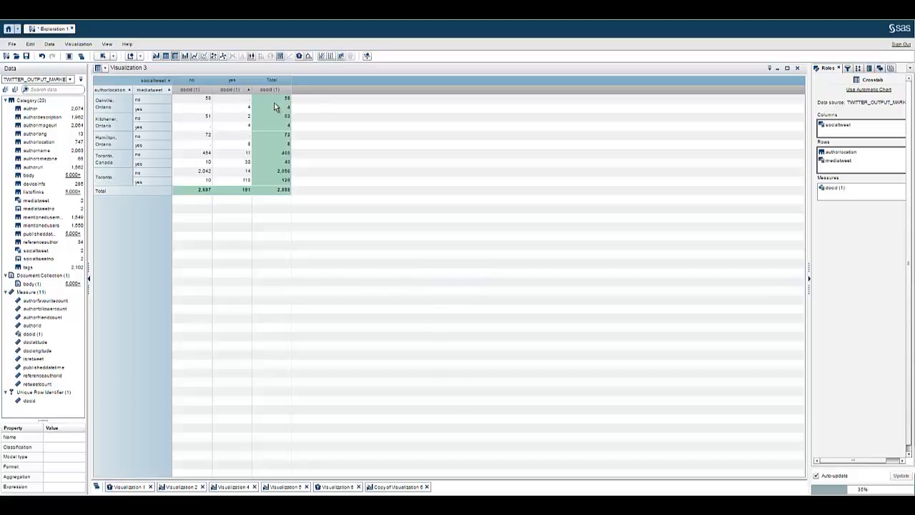
{"action": "left_click", "coordinate": [246, 90]}
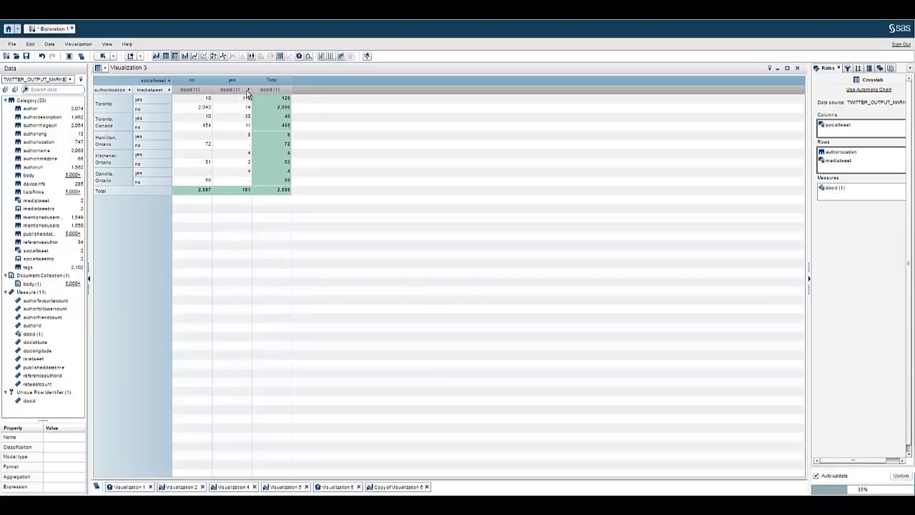
{"action": "left_click", "coordinate": [248, 92]}
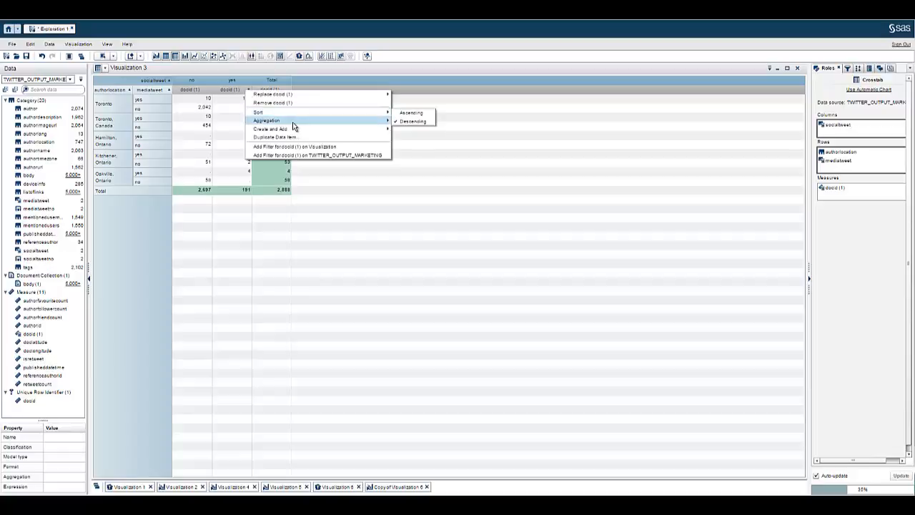
{"action": "mouse_move", "coordinate": [295, 122]}
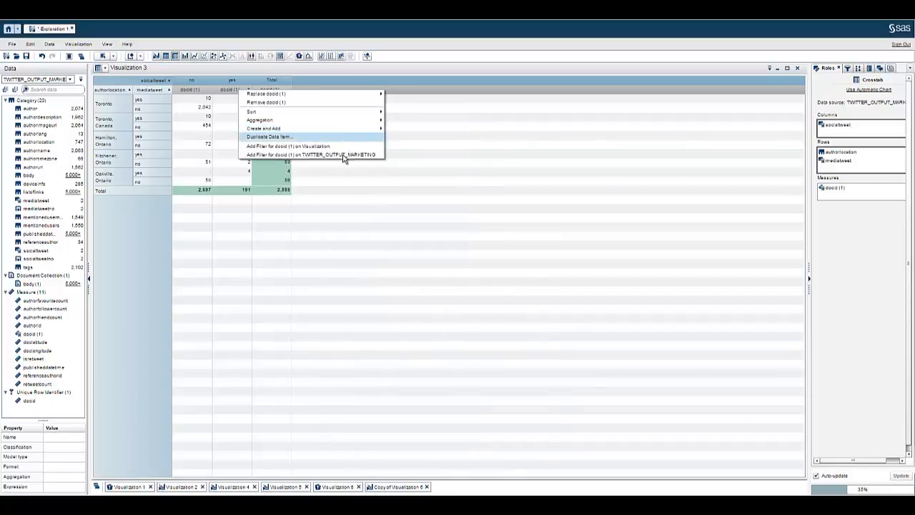
{"action": "left_click", "coordinate": [348, 221]}
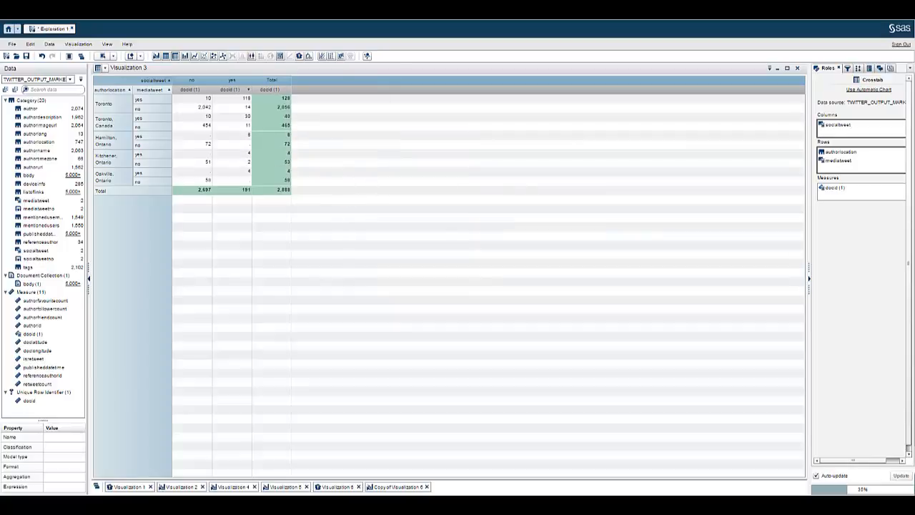
{"action": "key", "text": "alt+Tab"}
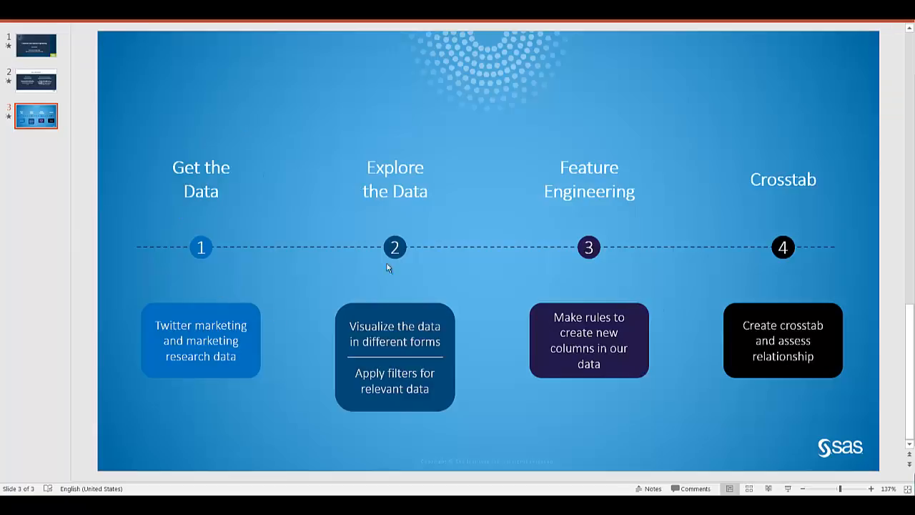